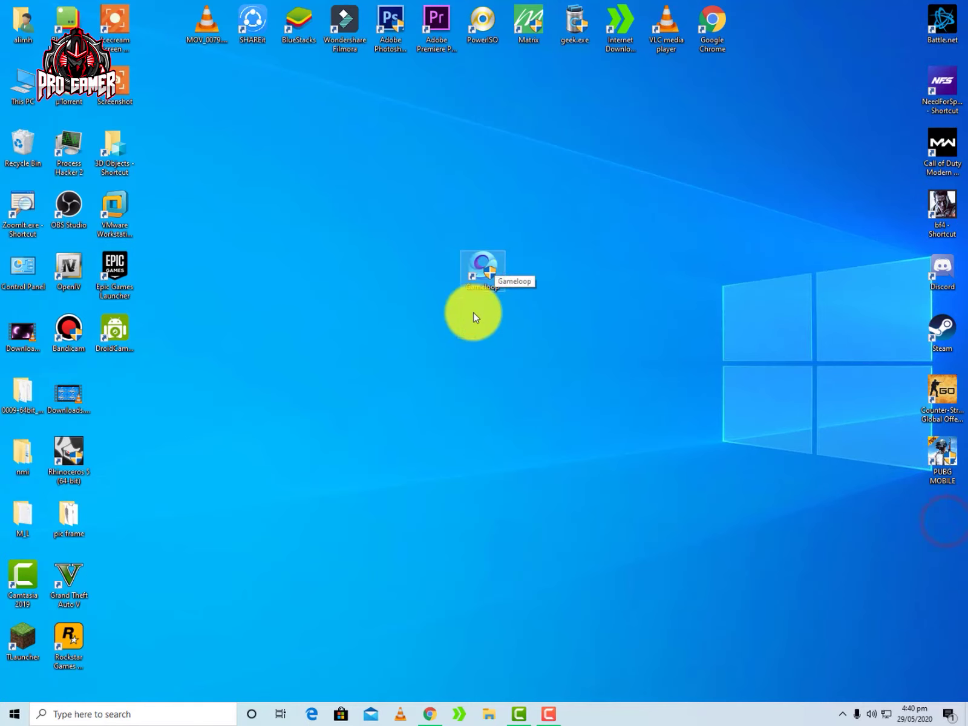
# Move the PUBG MOBILE shortcut to the middle of the desktop beneath Gameloop and select both shortcuts.
pyautogui.moveTo(945, 453); pyautogui.dragTo(496, 335)
pyautogui.click(646, 299)
pyautogui.moveTo(425, 217); pyautogui.dragTo(514, 358)
pyautogui.click(575, 391)
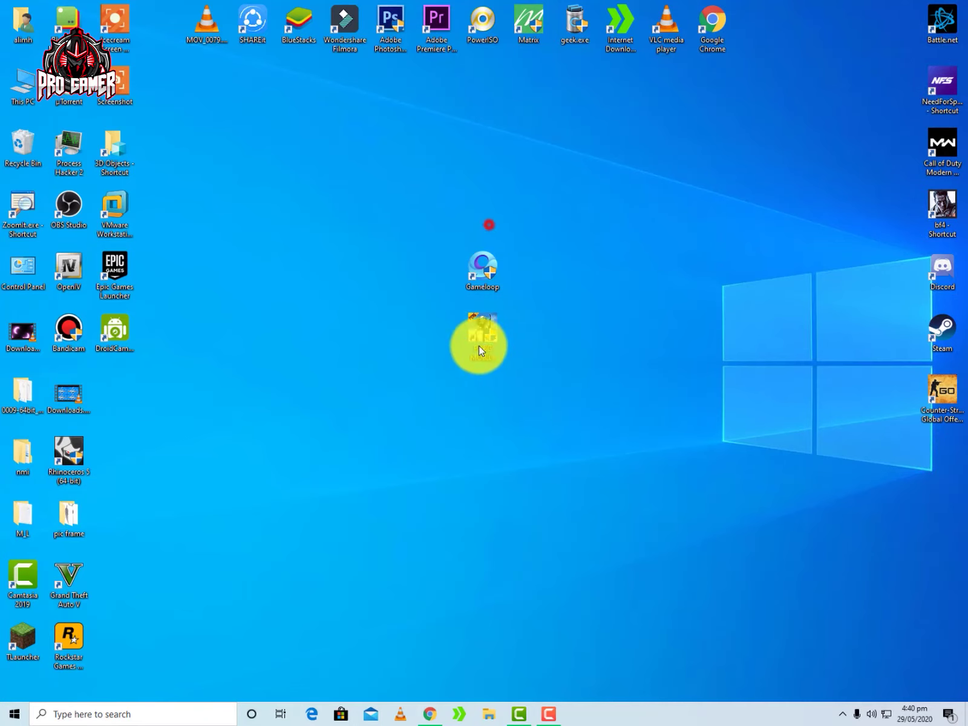
# Place the Gameloop and PUBG MOBILE shortcuts below the Counter-Strike shortcut and refresh the desktop.
pyautogui.moveTo(489, 287); pyautogui.dragTo(942, 471)
pyautogui.rightClick(560, 289)
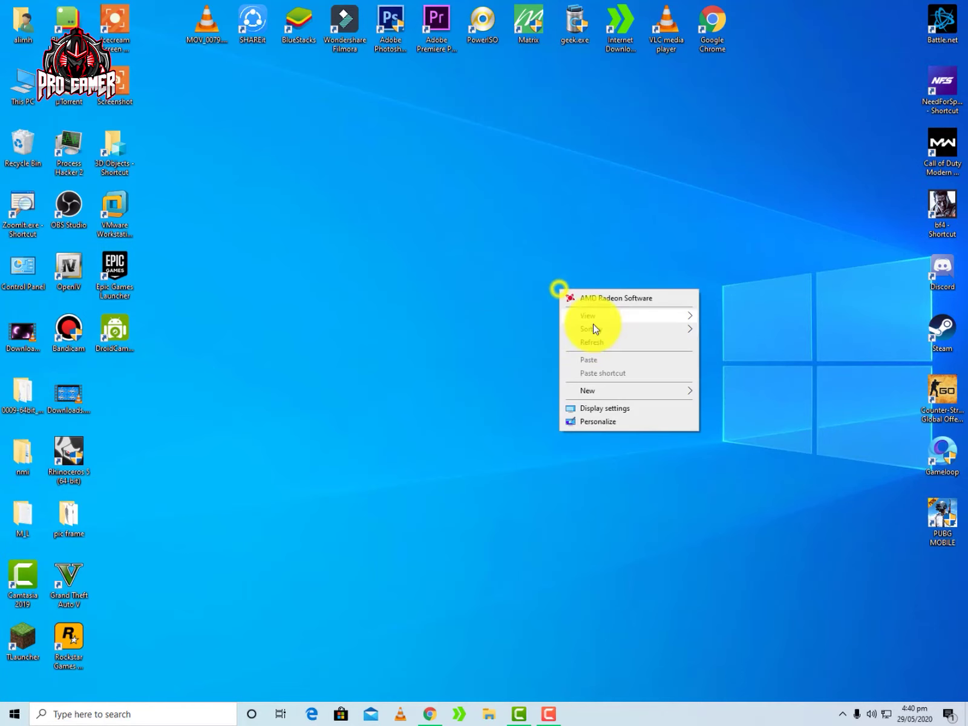
pyautogui.click(594, 341)
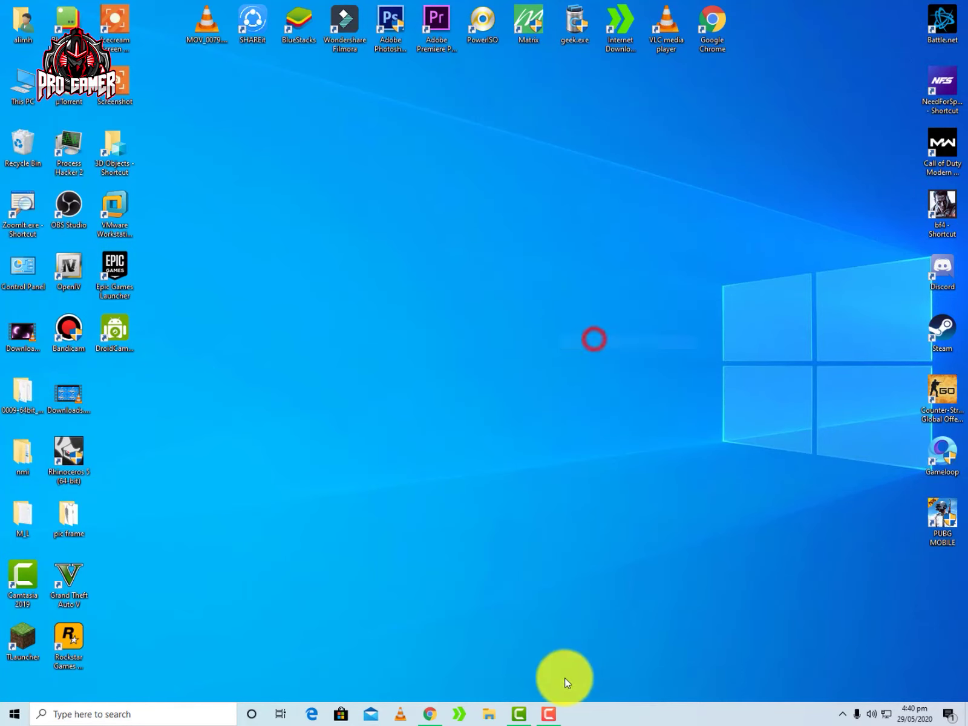
# Switch to Chrome, bring up the Ocean of Games site and search it for "pubg".
pyautogui.click(429, 714)
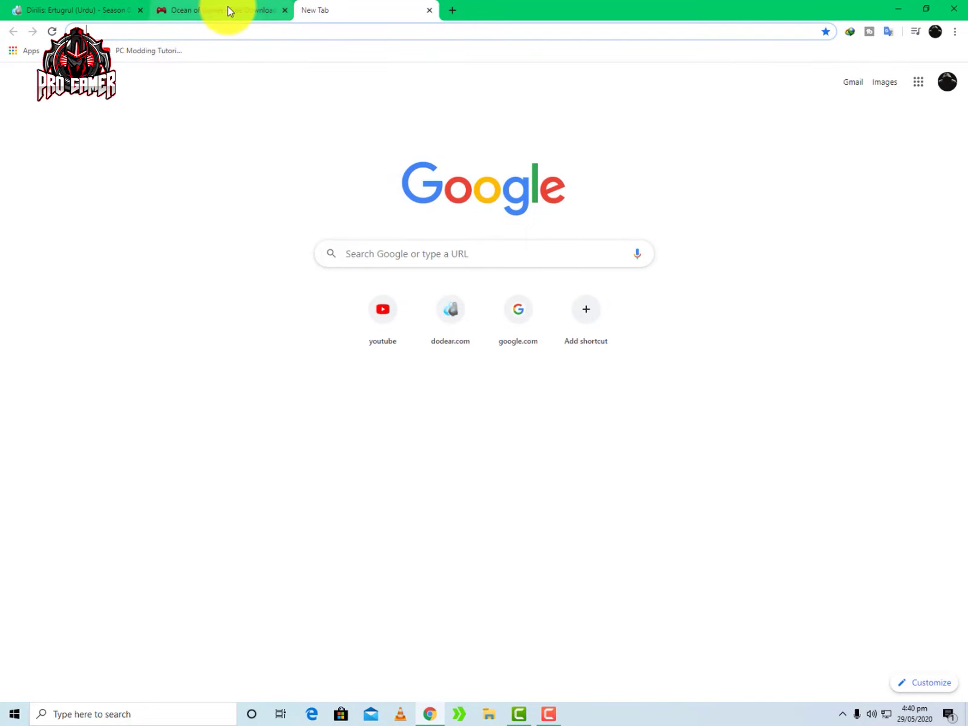
pyautogui.click(254, 10)
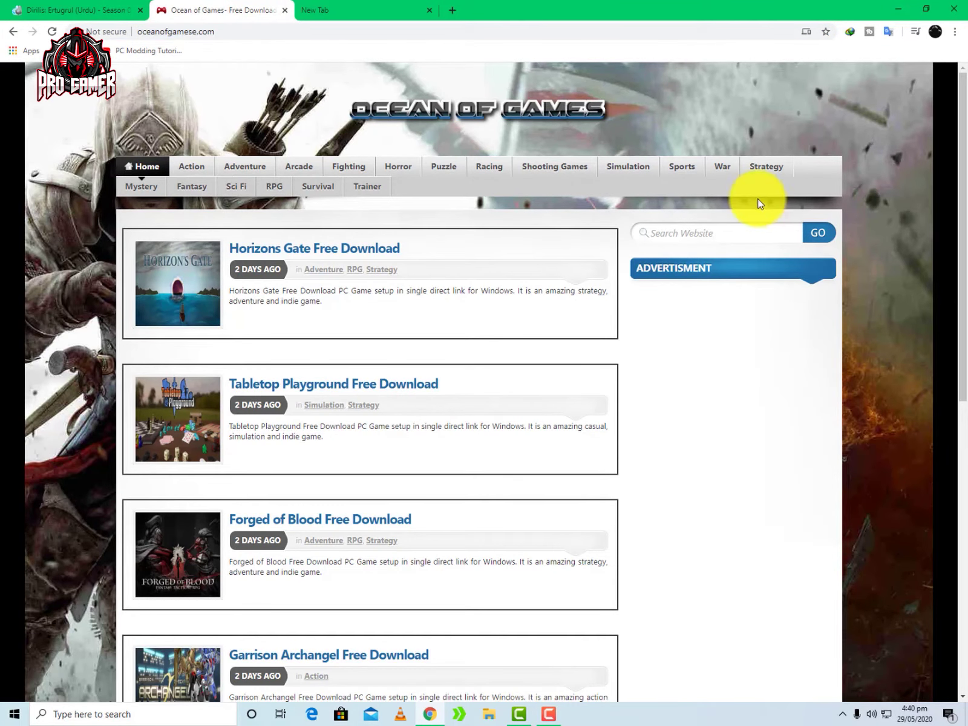
pyautogui.click(720, 233)
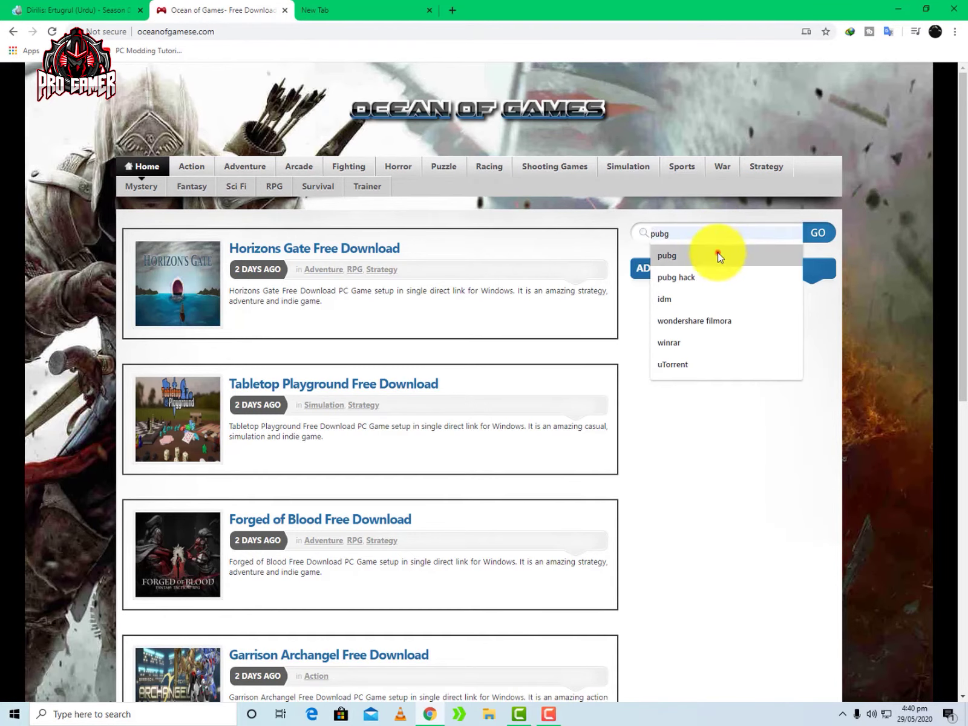
pyautogui.click(667, 254)
pyautogui.click(817, 233)
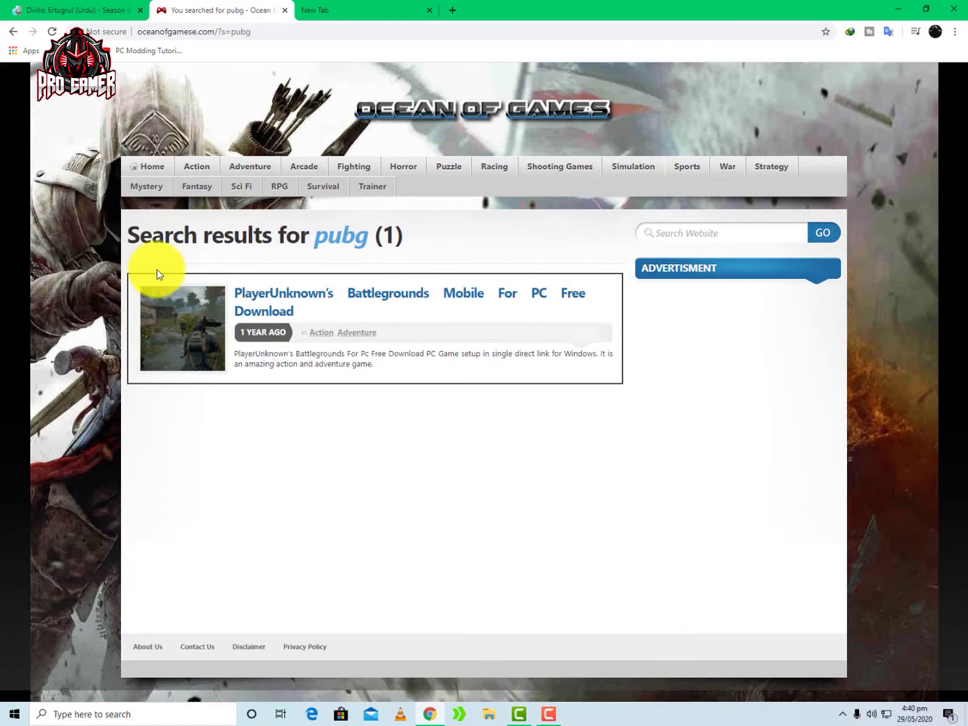
# Open the PlayerUnknown's Battlegrounds Mobile For PC result and download the game archive through the IPC Games page.
pyautogui.moveTo(121, 272)
pyautogui.mouseDown()
pyautogui.moveTo(547, 395)
pyautogui.moveTo(636, 391)
pyautogui.mouseUp()
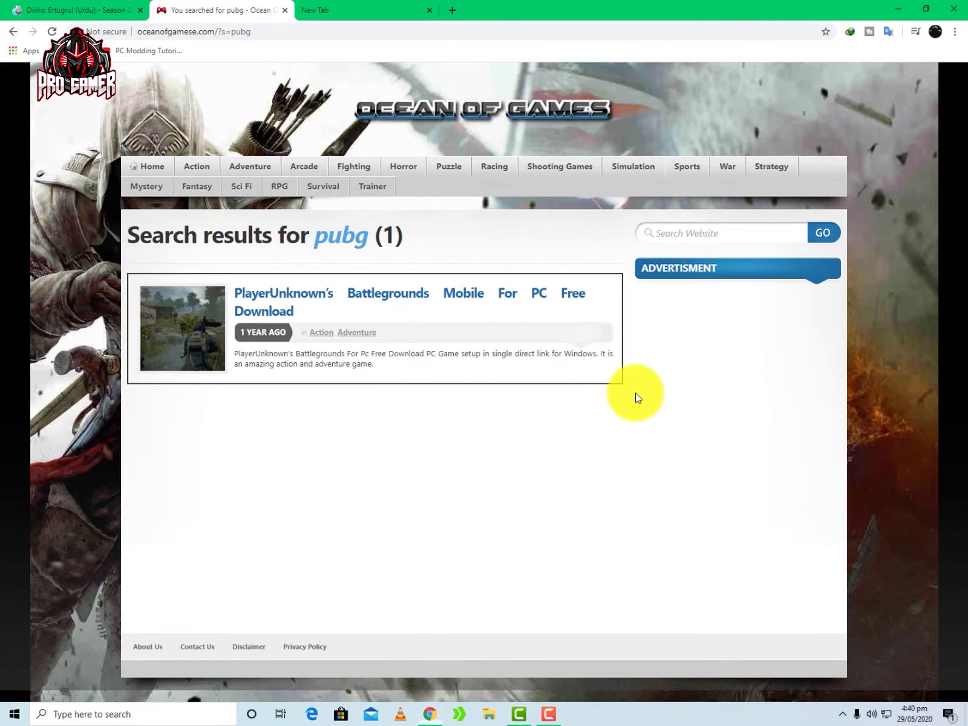
pyautogui.click(277, 289)
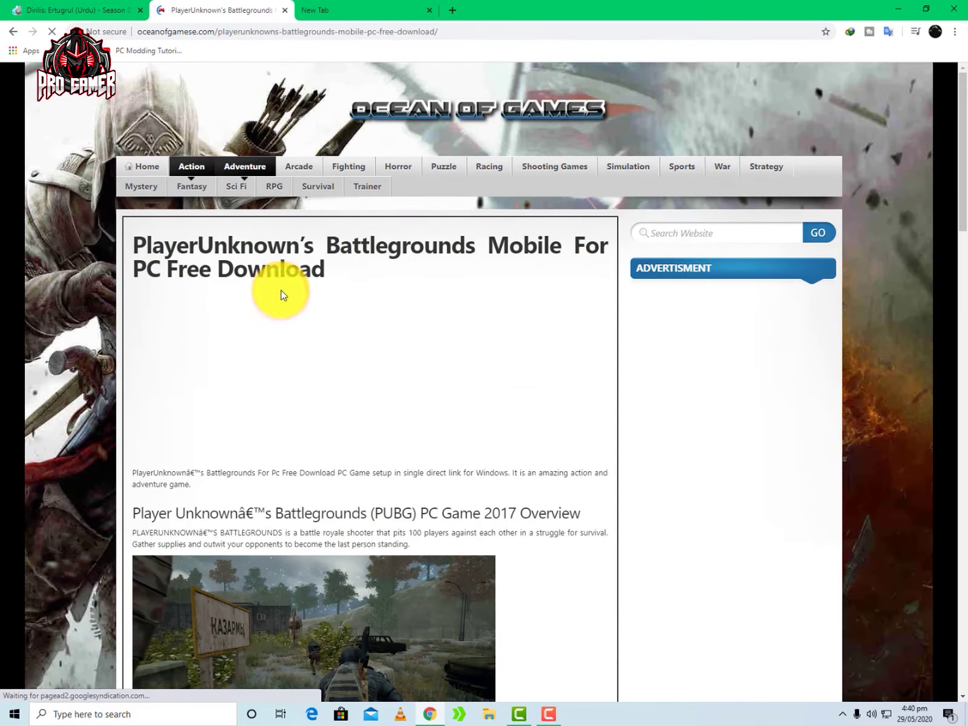
pyautogui.scroll(-15, 404, 385)
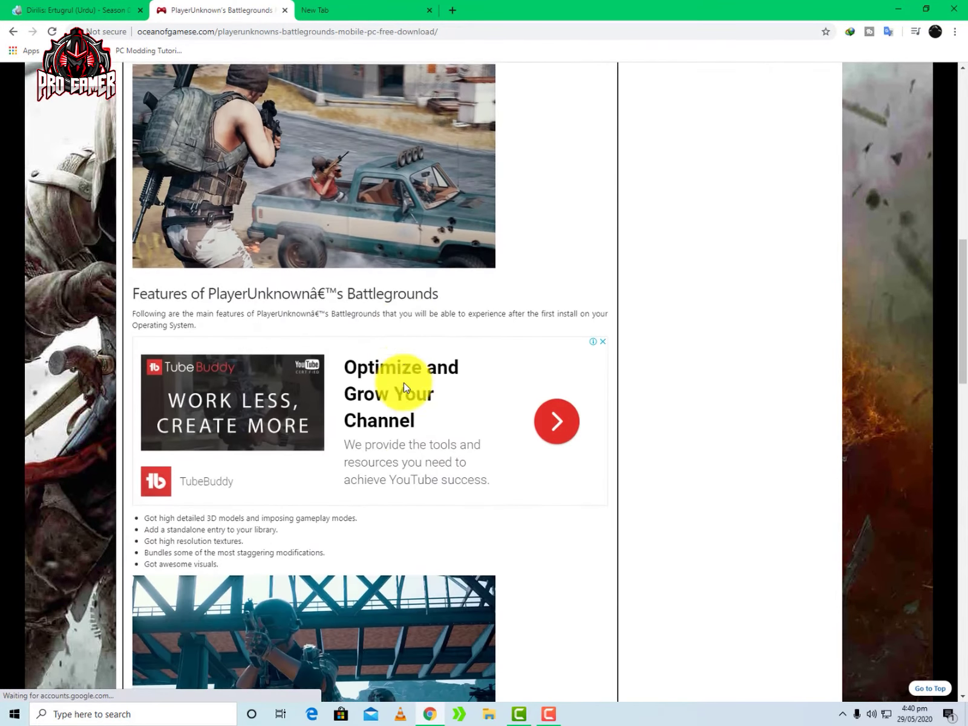
pyautogui.scroll(-10, 404, 382)
pyautogui.scroll(1, 405, 384)
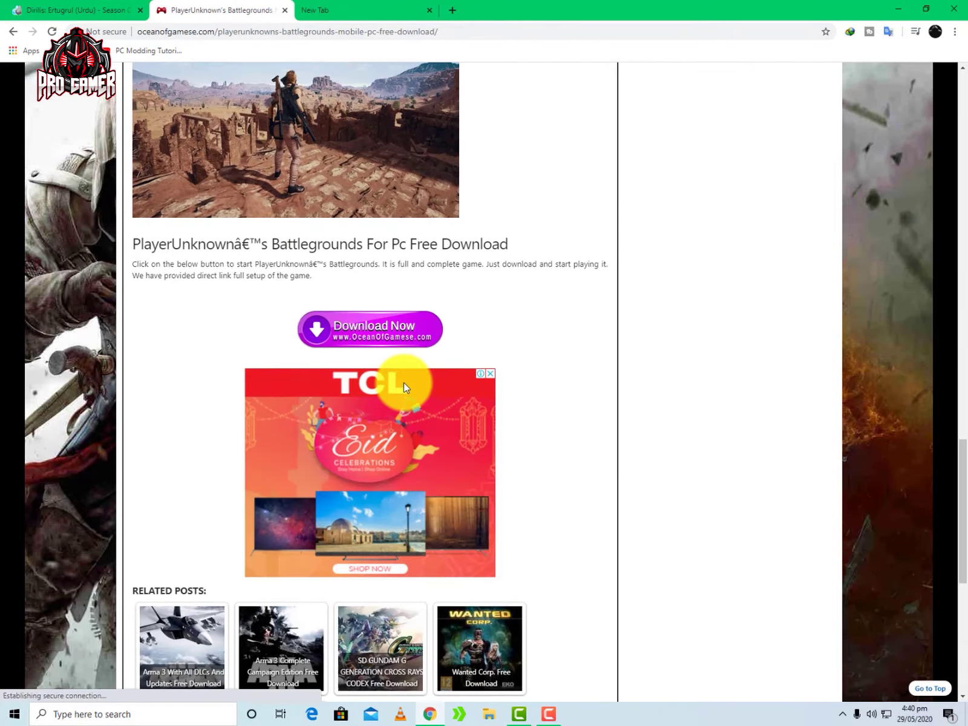
pyautogui.moveTo(281, 288); pyautogui.dragTo(474, 357)
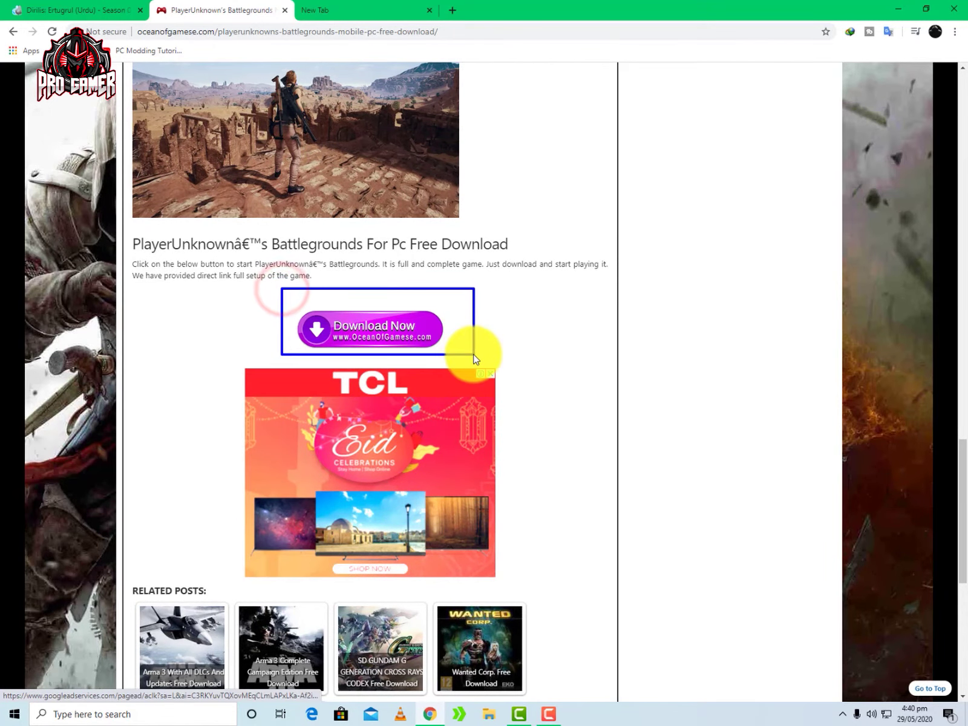
pyautogui.click(420, 341)
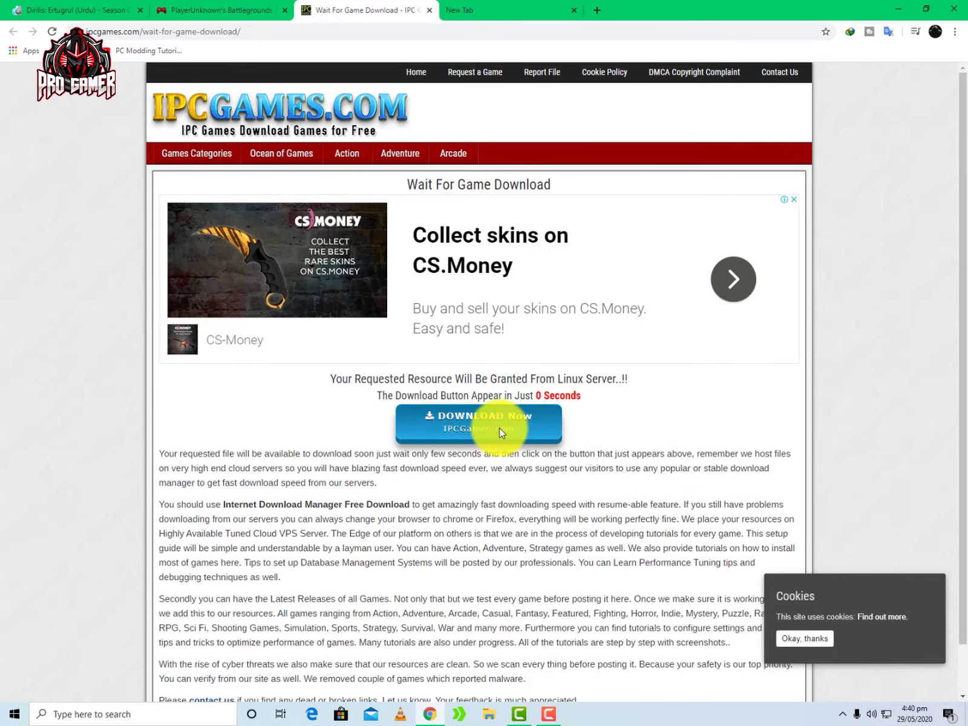
pyautogui.click(475, 426)
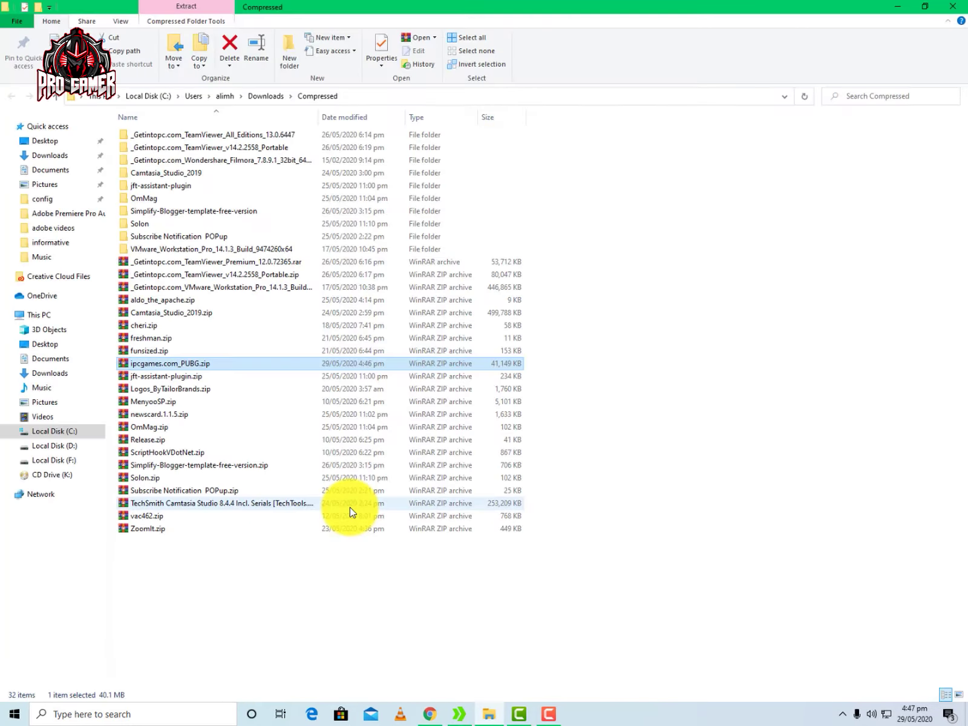
# Switch back to Chrome and return from the PC Wonderland page to the IPC Games wait-for-download page.
pyautogui.click(429, 714)
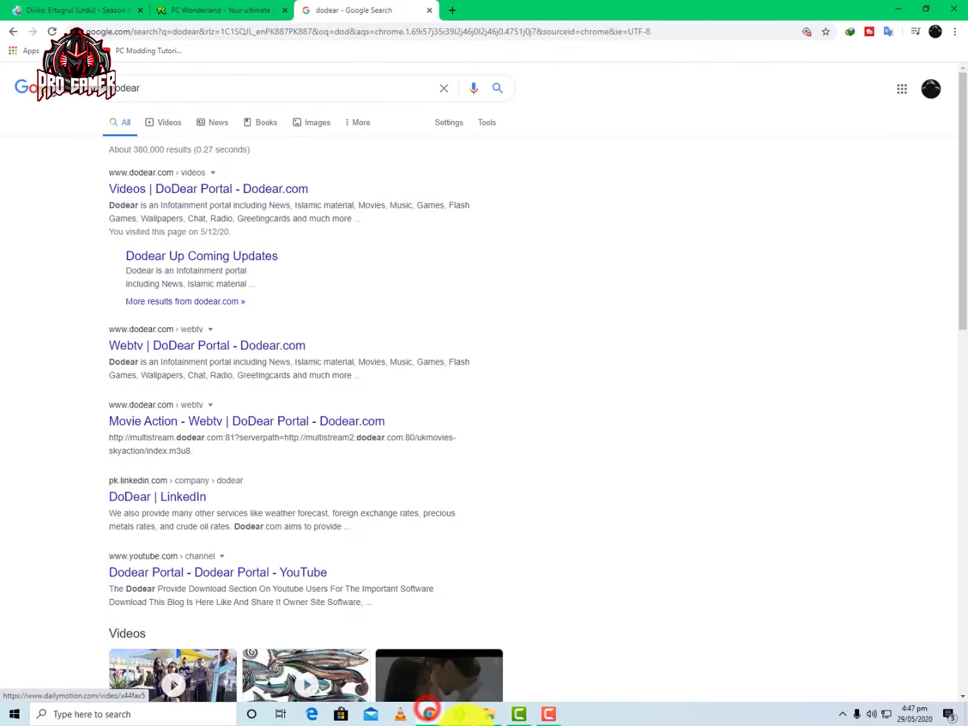
pyautogui.click(273, 11)
pyautogui.click(85, 10)
pyautogui.click(233, 10)
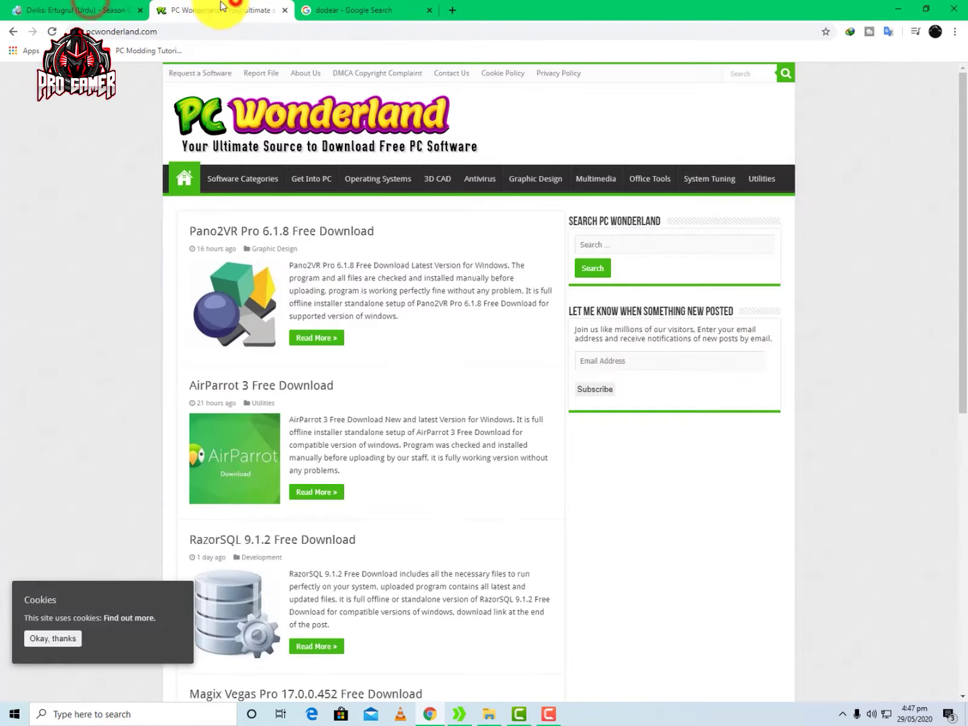
pyautogui.click(12, 33)
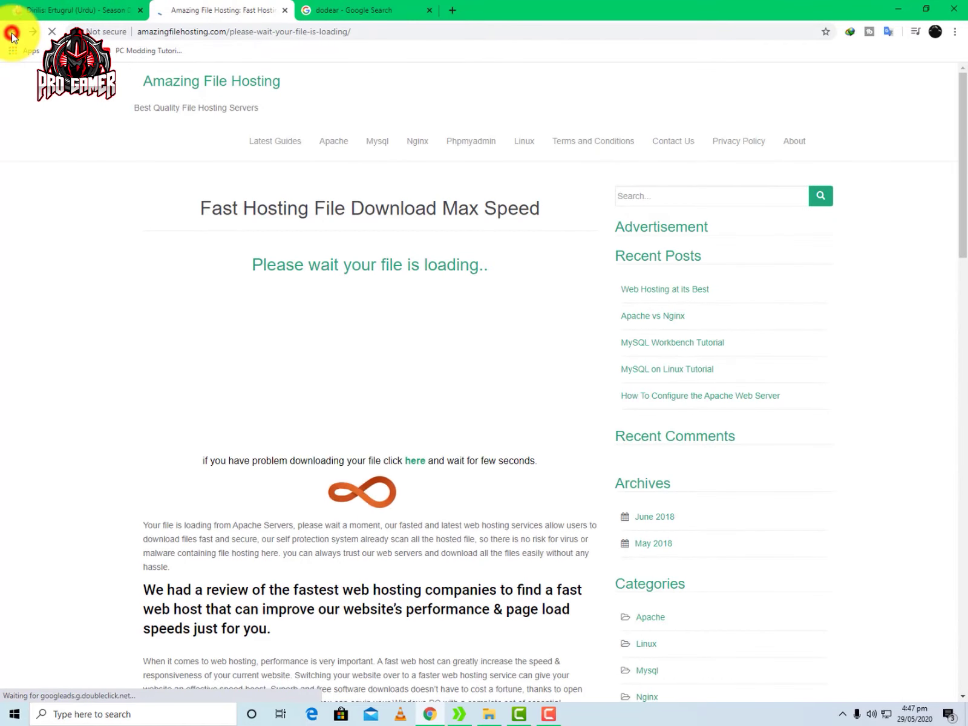
pyautogui.click(12, 33)
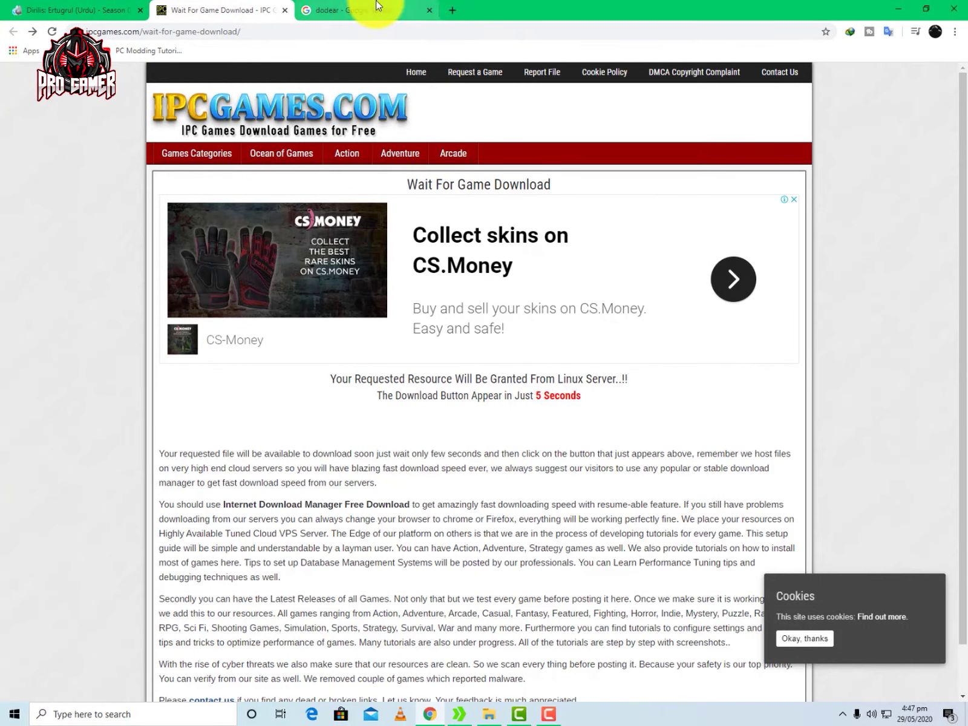
# Reopen the Ocean of Games home page from the browsing history and search the site for "pubg" again.
pyautogui.hotkey('ctrl', 'h')
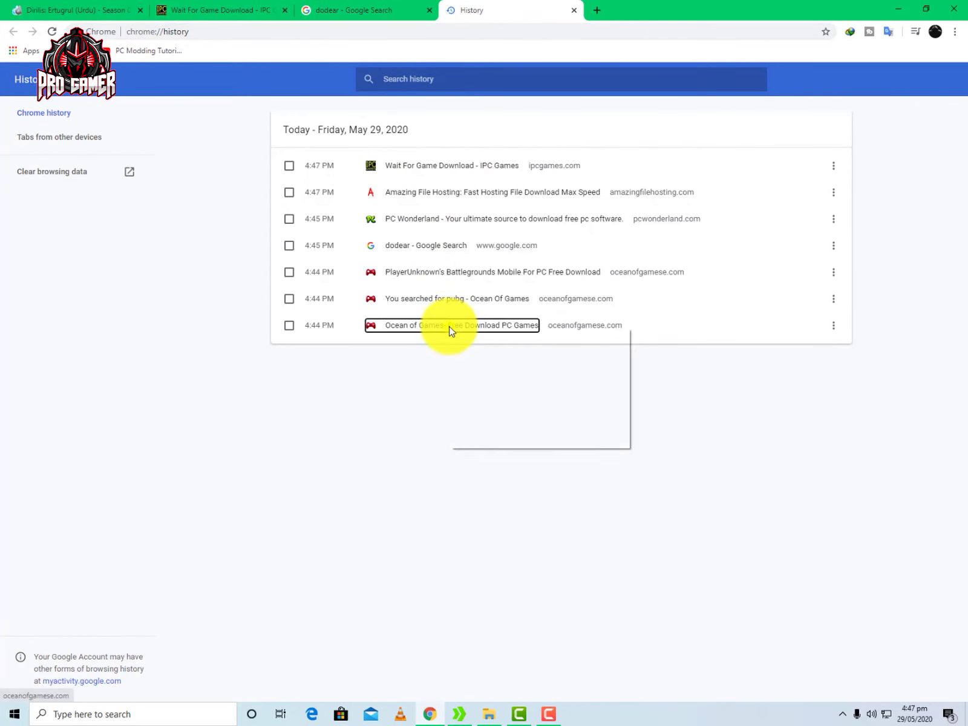
pyautogui.middleClick(484, 331)
pyautogui.click(665, 9)
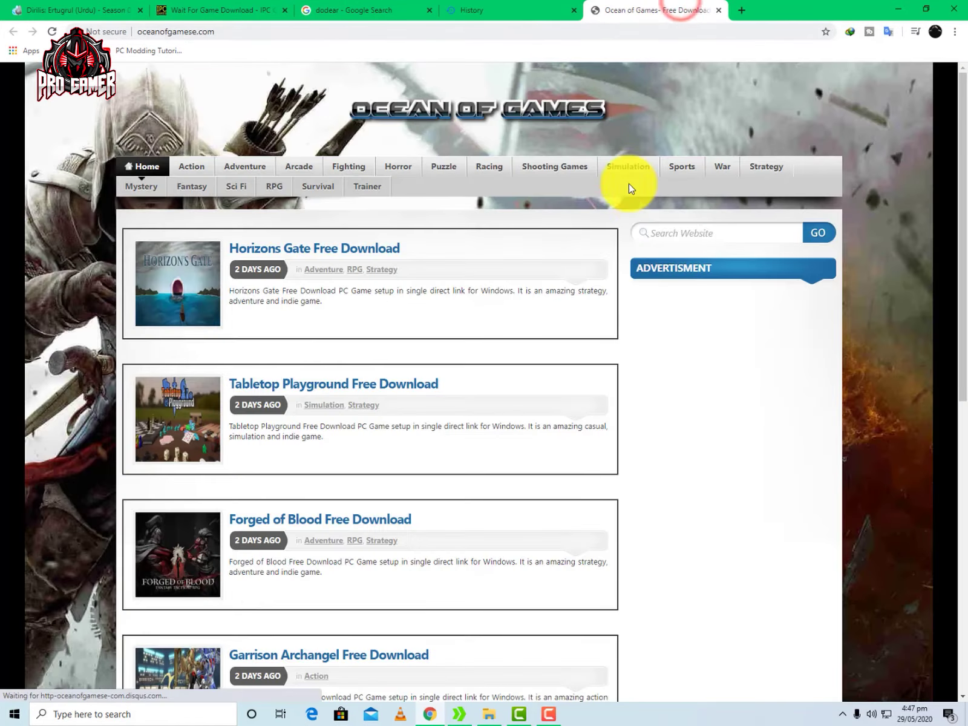
pyautogui.click(666, 231)
pyautogui.click(671, 256)
pyautogui.click(810, 232)
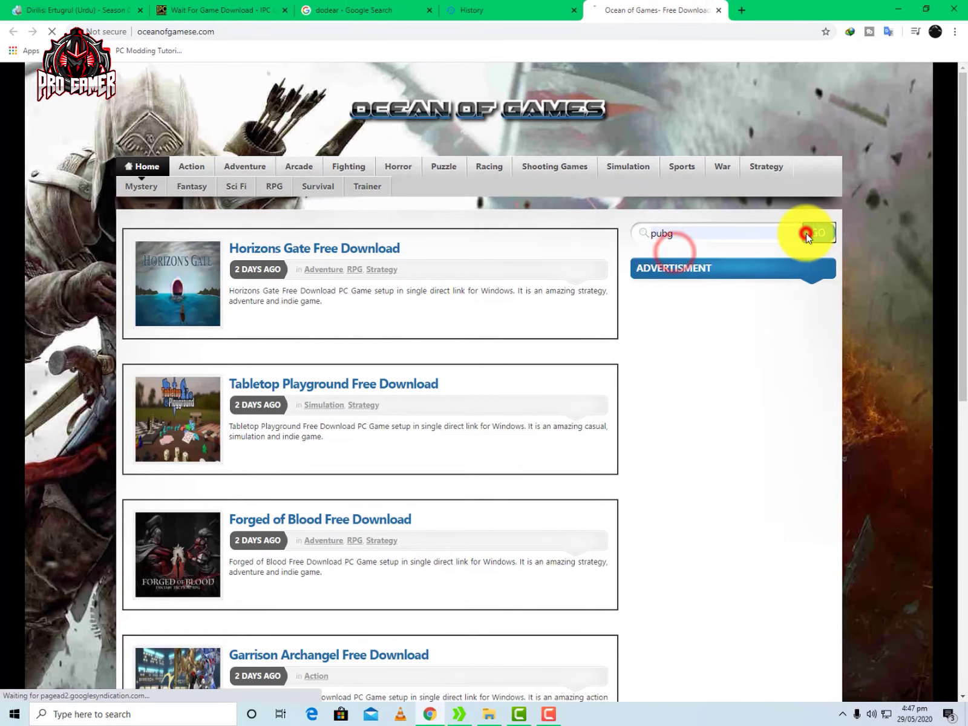
# Open the PlayerUnknown's Battlegrounds Mobile page again and request the game download through IPC Games once more.
pyautogui.click(344, 297)
pyautogui.scroll(-10, 546, 461)
pyautogui.scroll(-15, 514, 558)
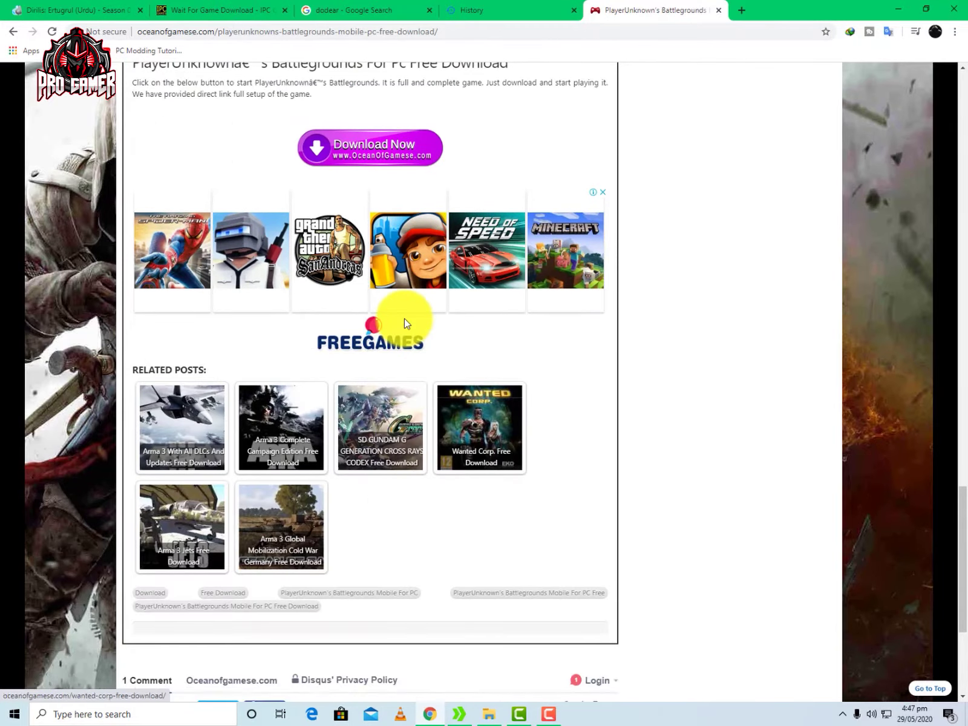
pyautogui.scroll(4, 404, 320)
pyautogui.click(374, 368)
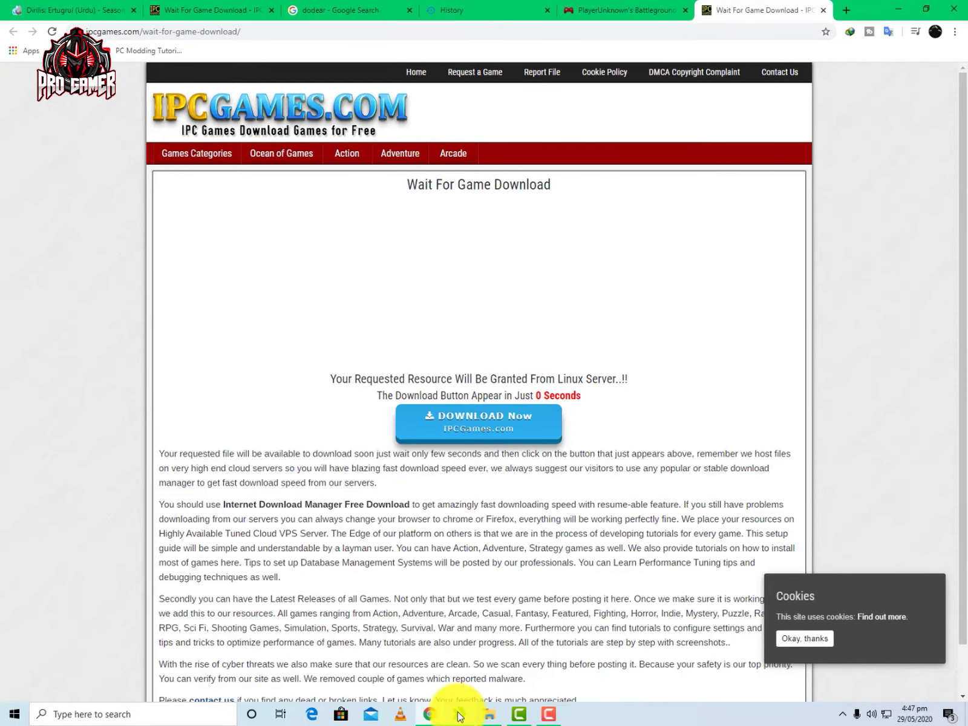
pyautogui.click(488, 429)
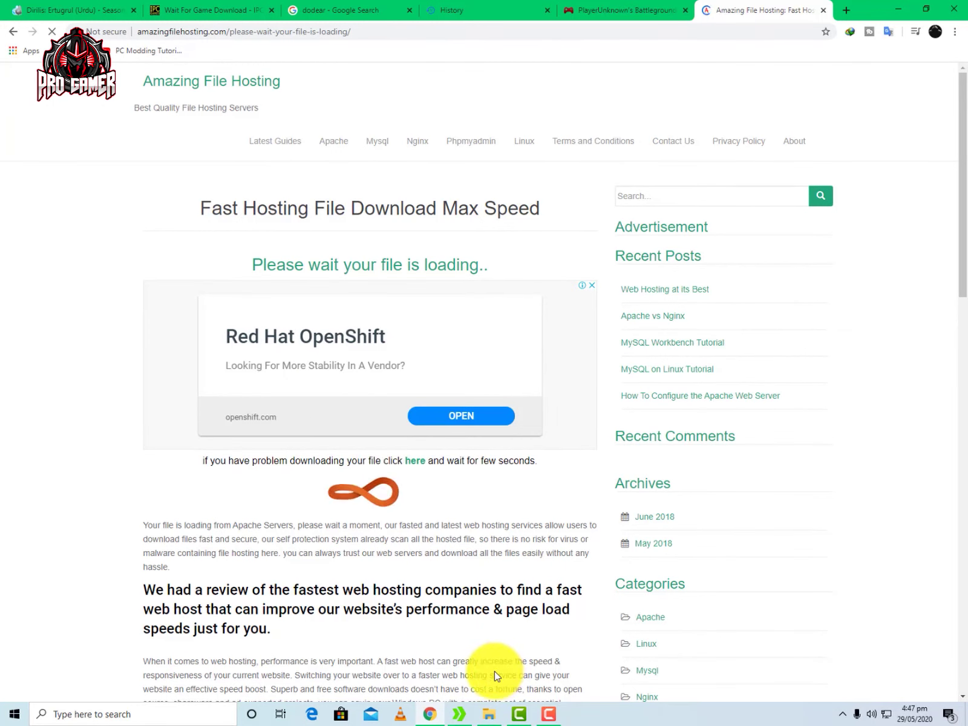
# Switch to File Explorer's Compressed downloads folder and locate the ipcgames.com_PUBG.zip archive.
pyautogui.moveTo(460, 711)
pyautogui.moveTo(475, 680)
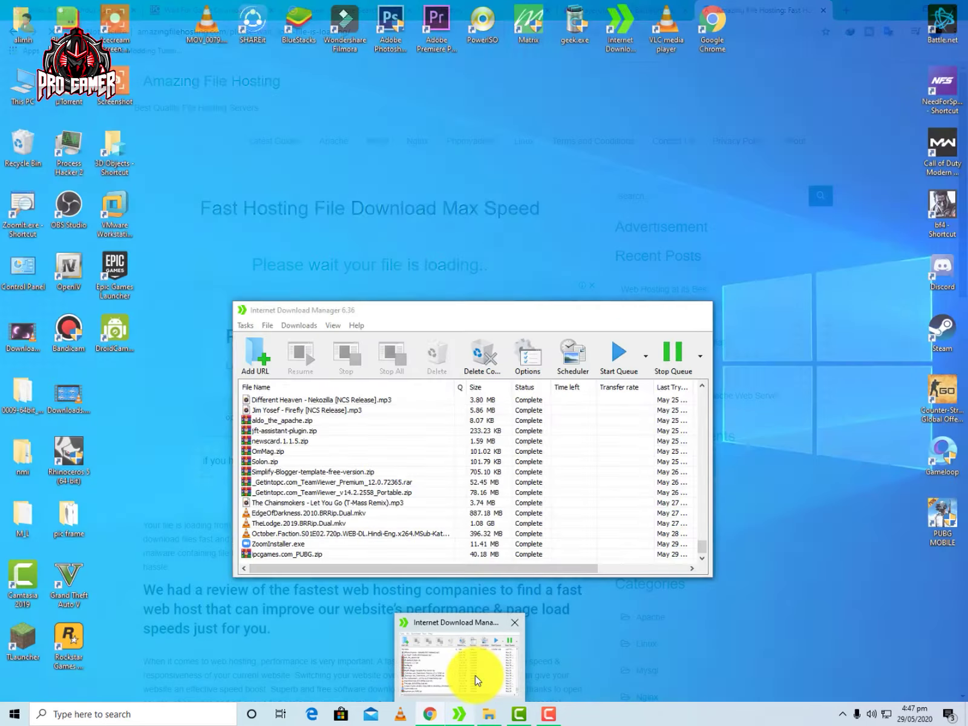
pyautogui.click(492, 711)
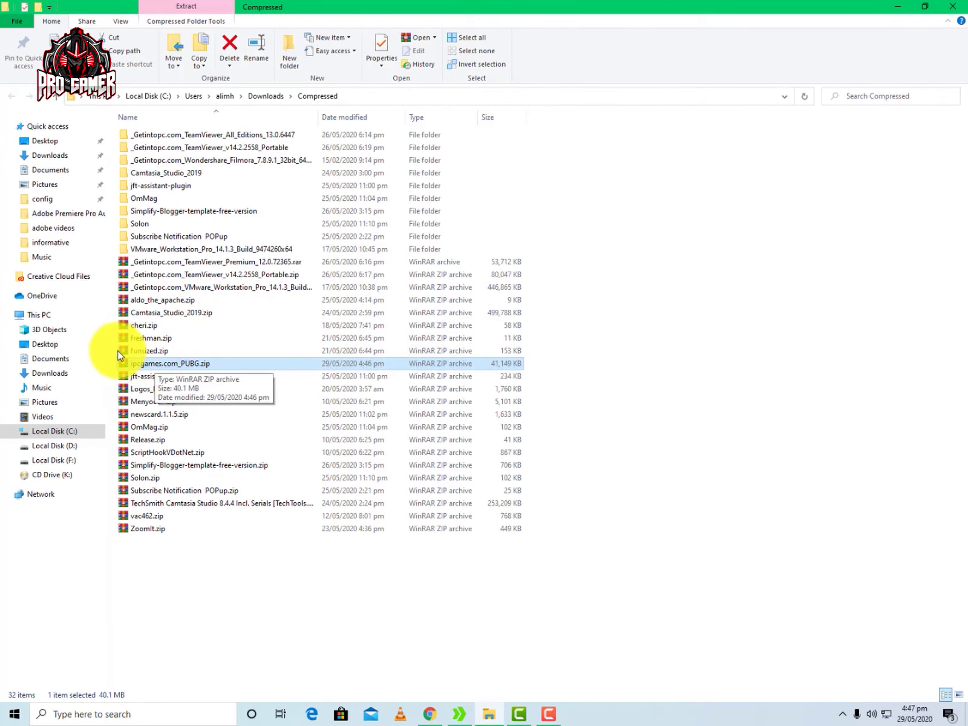
pyautogui.moveTo(118, 360); pyautogui.dragTo(524, 381)
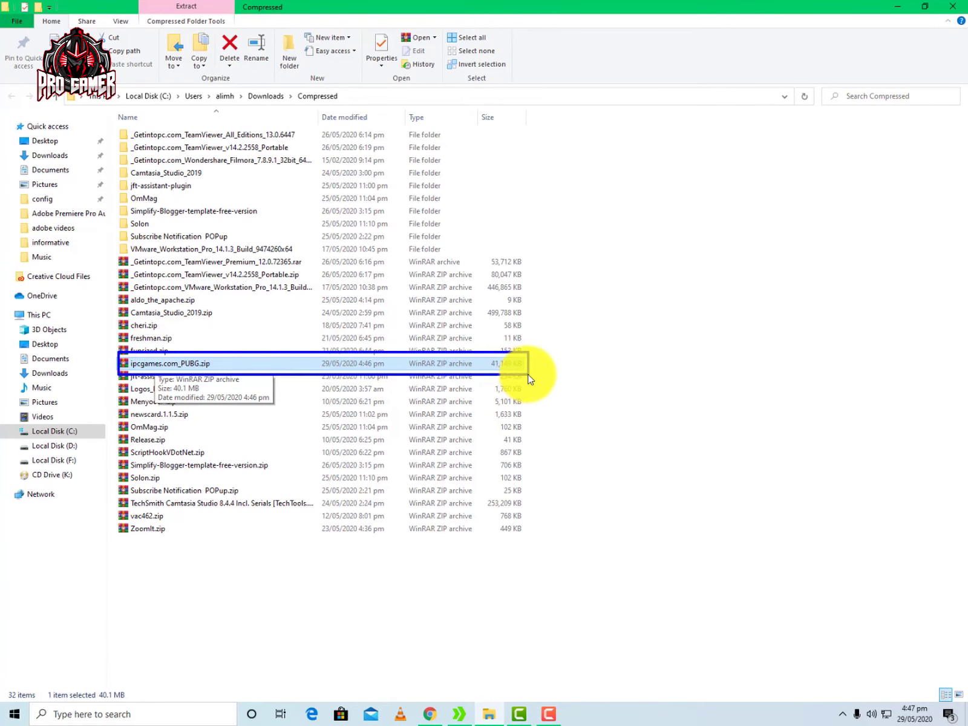
pyautogui.press('Escape')
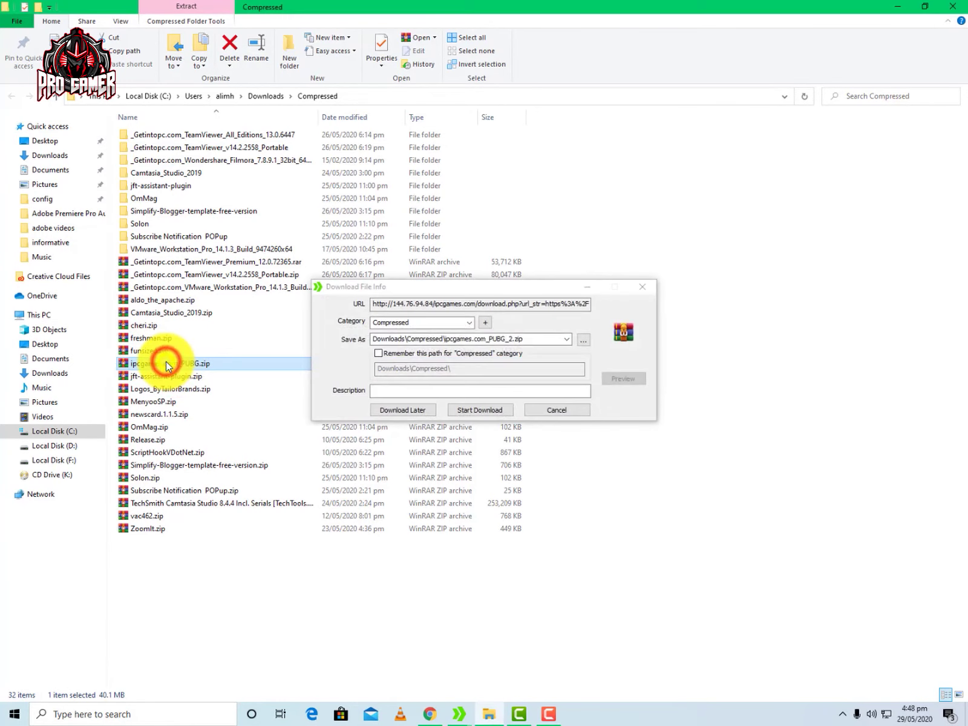
# Cancel the repeated download of the archive and extract ipcgames.com_PUBG.zip into its own ipcgames.com_PUBG folder.
pyautogui.rightClick(167, 363)
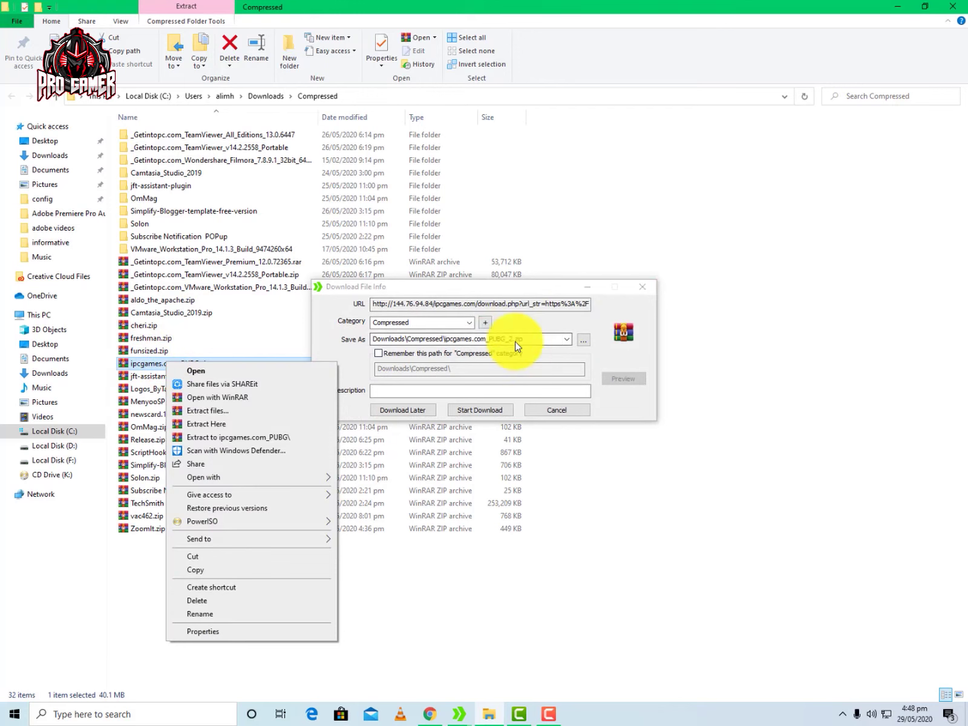
pyautogui.click(555, 410)
pyautogui.rightClick(132, 364)
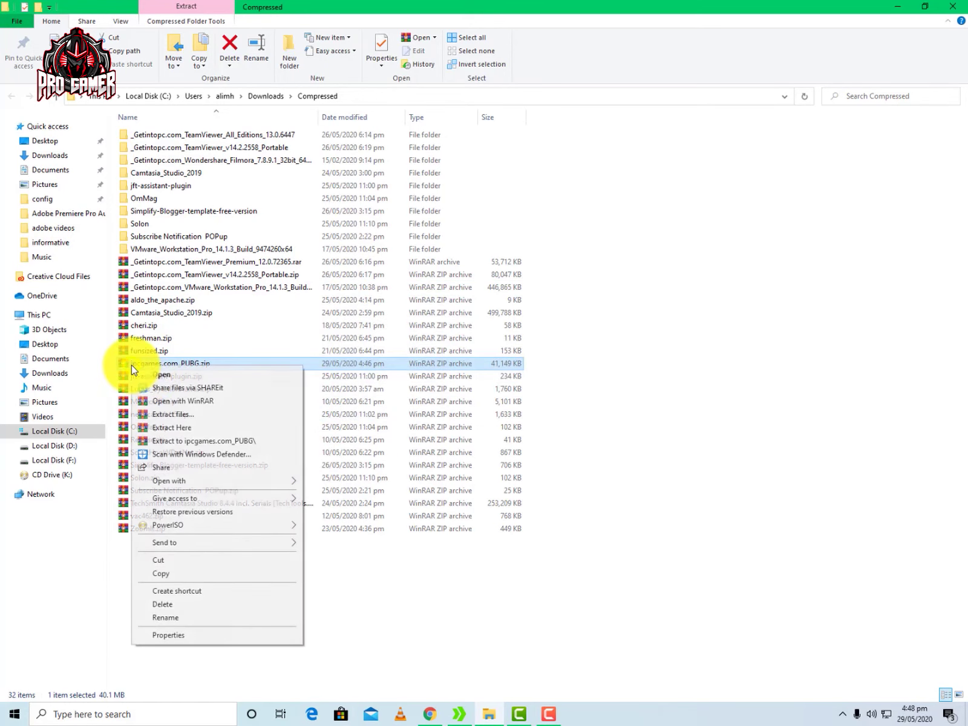
pyautogui.click(212, 443)
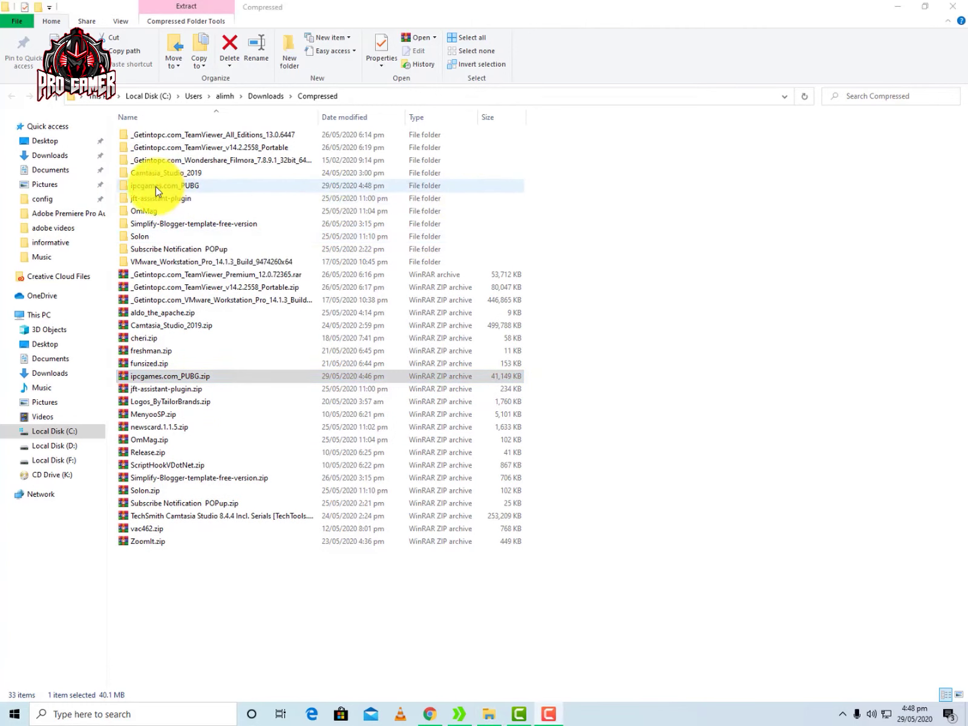
# Open the extracted ipcgames.com_PUBG folder and the folder of the same name inside it to reach the PUBG setup folders.
pyautogui.doubleClick(186, 186)
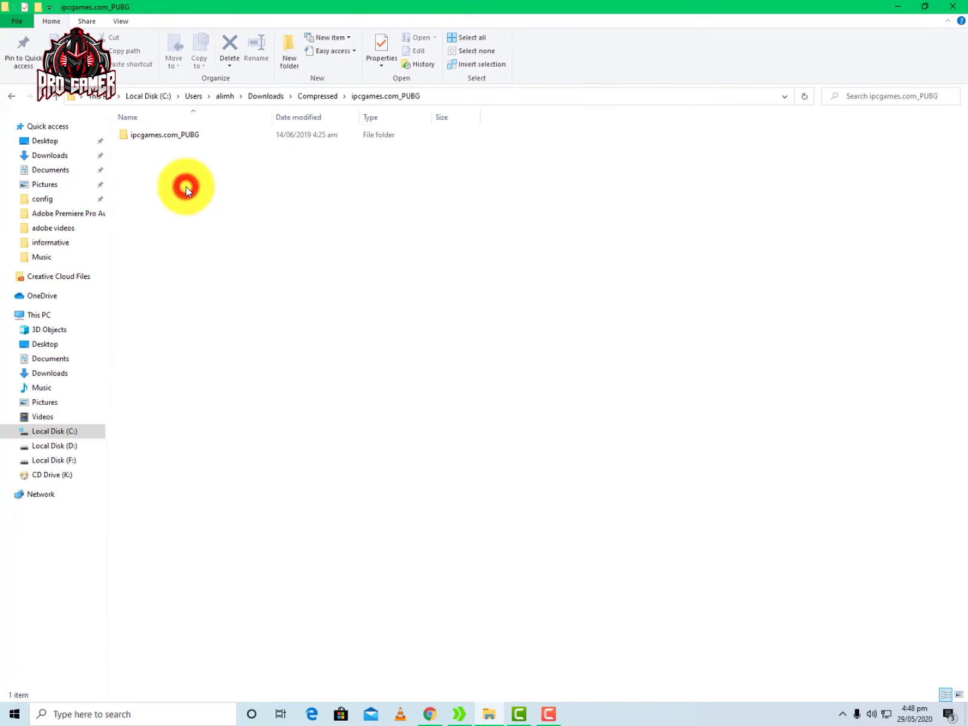
pyautogui.click(138, 136)
pyautogui.click(139, 139)
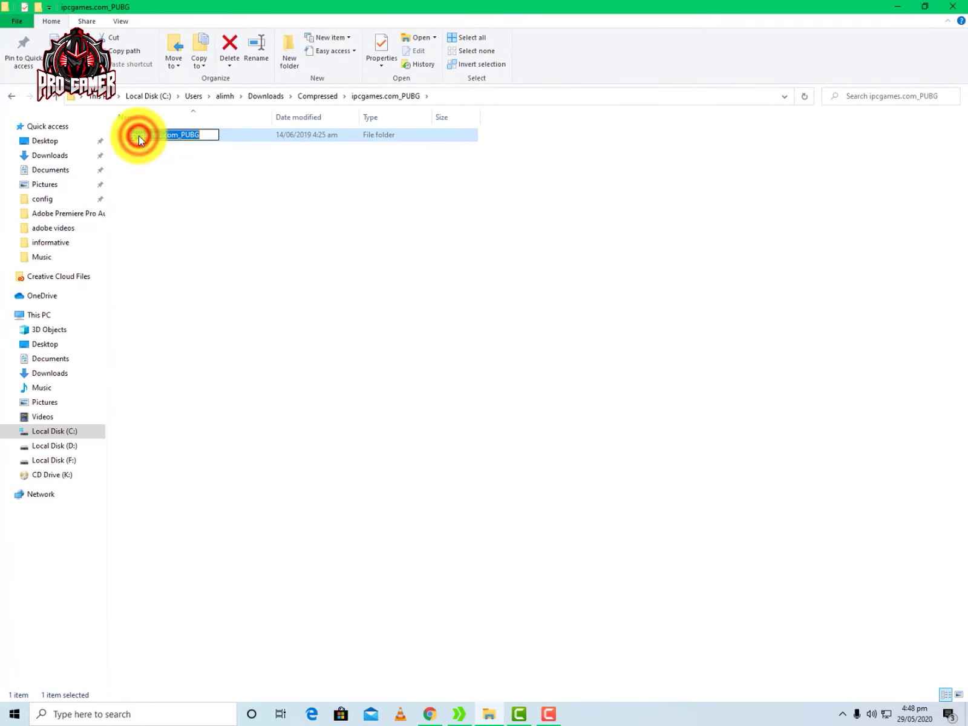
pyautogui.doubleClick(280, 137)
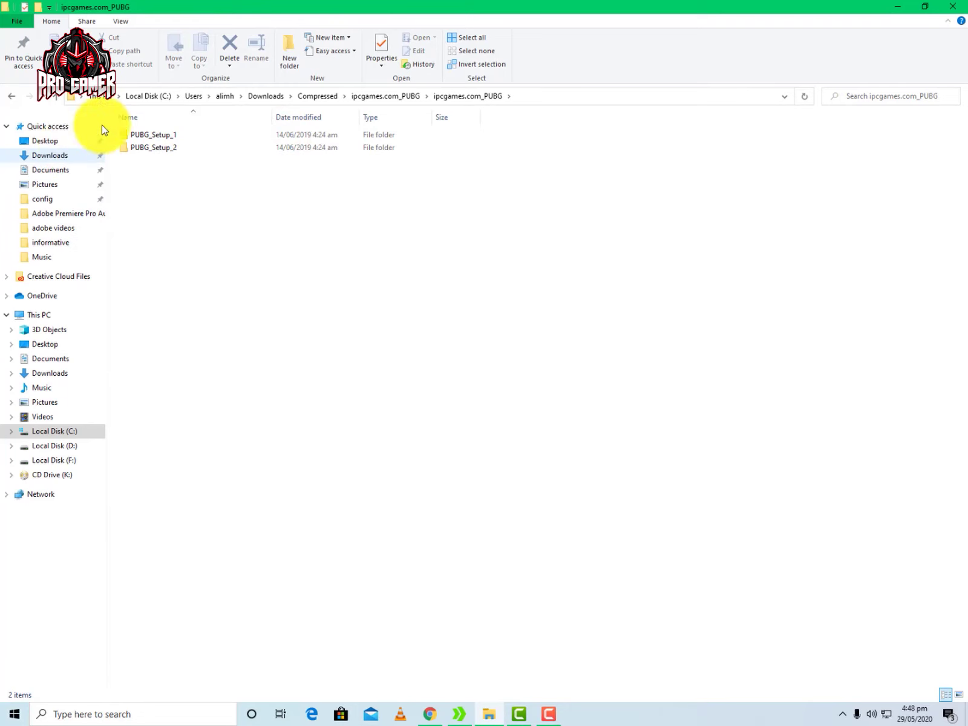
pyautogui.moveTo(123, 125); pyautogui.dragTo(447, 171)
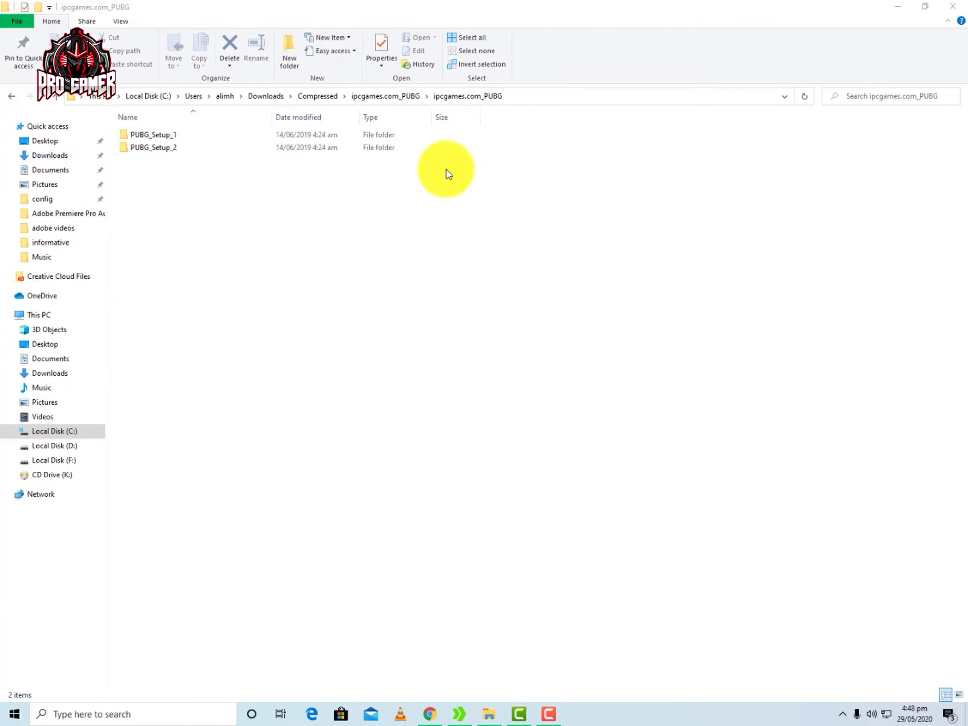
# Open the PUBG_Setup_1 folder, run the _Getintopc.com_xnafx40_redist.msi installer, and cancel out of its XNA Framework setup wizard.
pyautogui.doubleClick(186, 134)
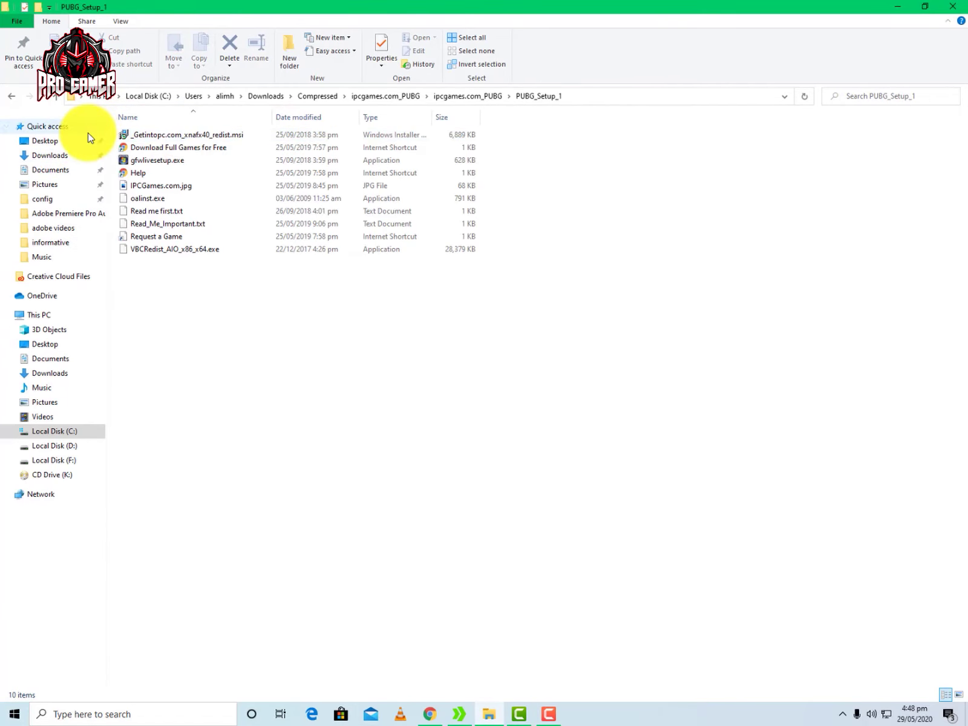
pyautogui.moveTo(122, 133); pyautogui.dragTo(510, 146)
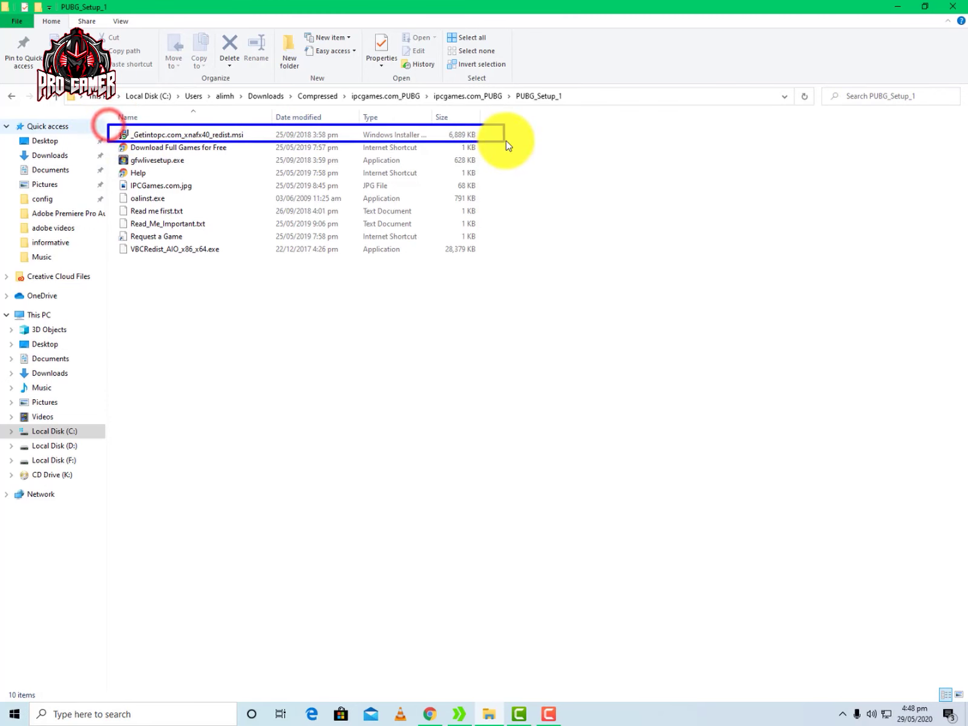
pyautogui.doubleClick(151, 138)
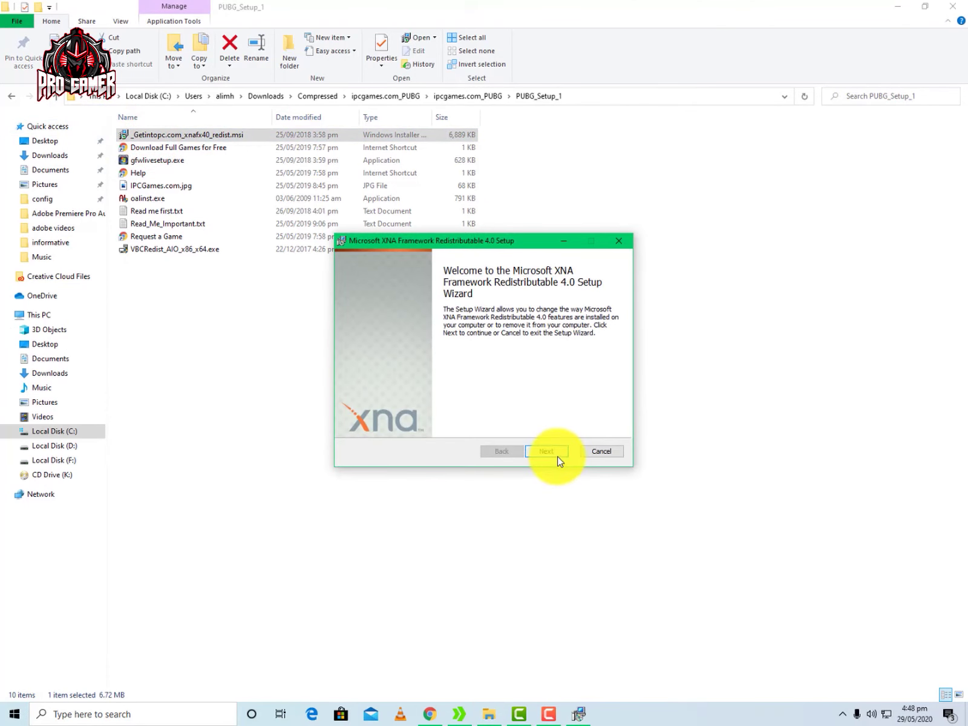
pyautogui.click(601, 451)
pyautogui.click(459, 128)
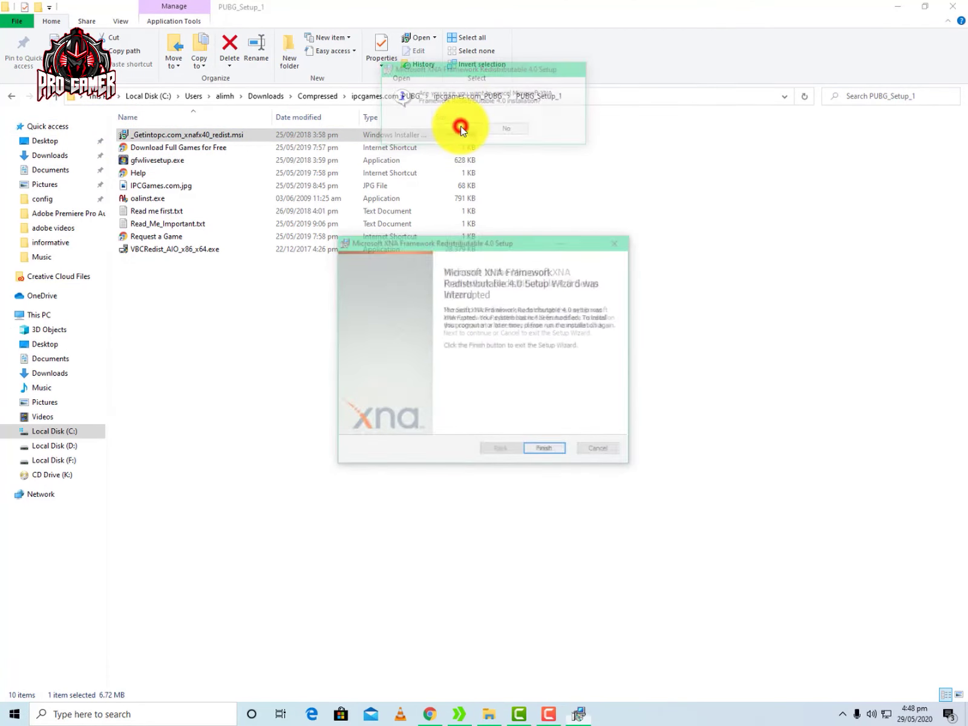
pyautogui.click(536, 451)
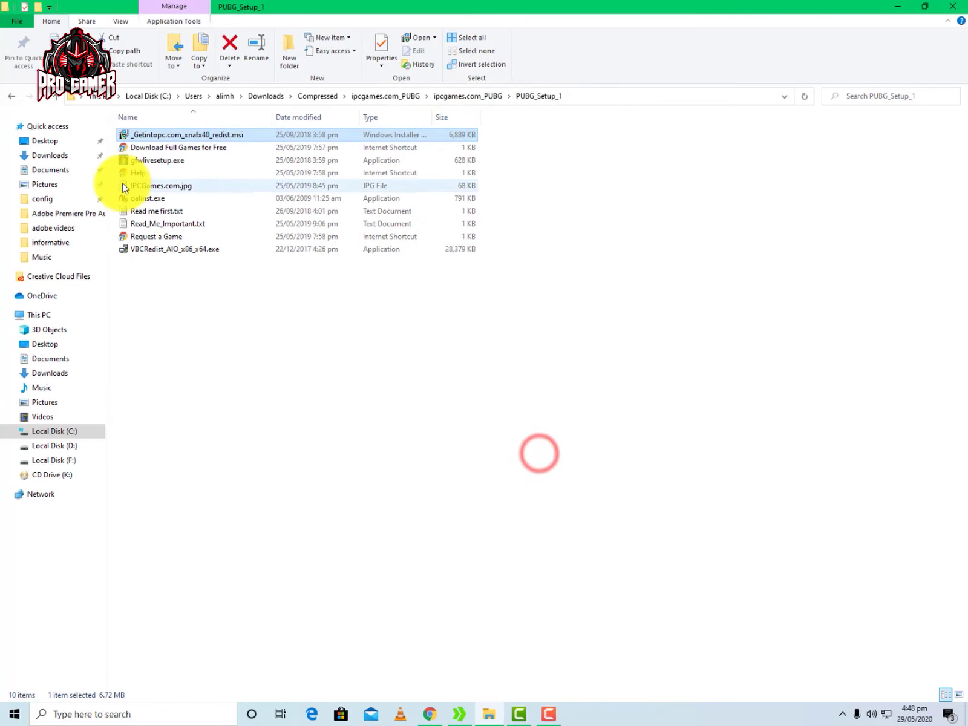
# Install Microsoft Games for Windows - LIVE by running gfwlivesetup.exe, and close its installer without launching the client.
pyautogui.click(108, 156)
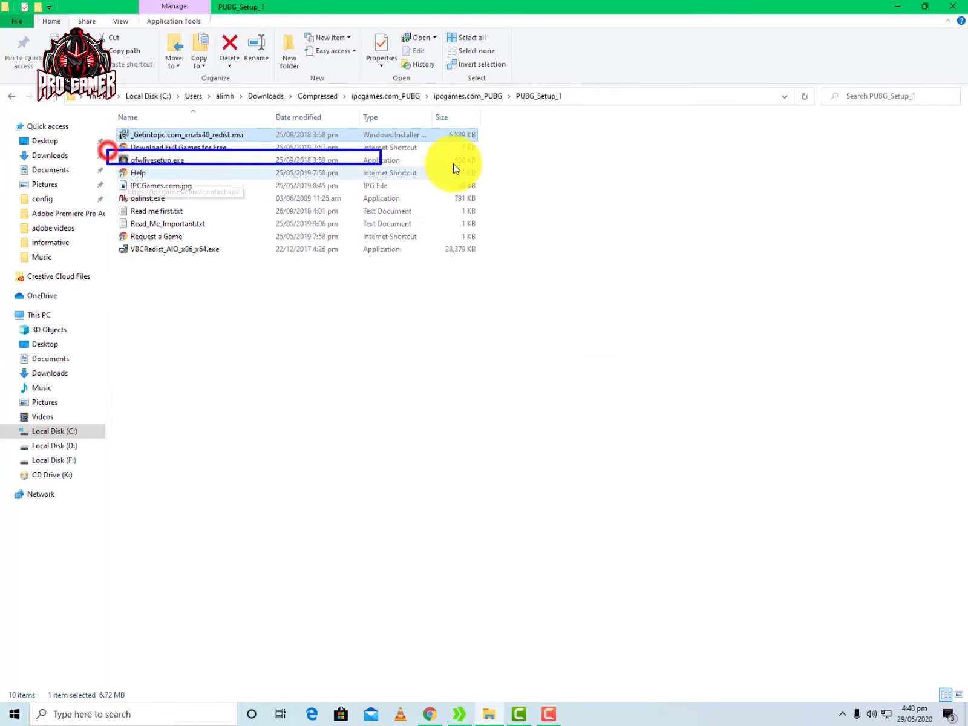
pyautogui.click(180, 165)
pyautogui.doubleClick(180, 165)
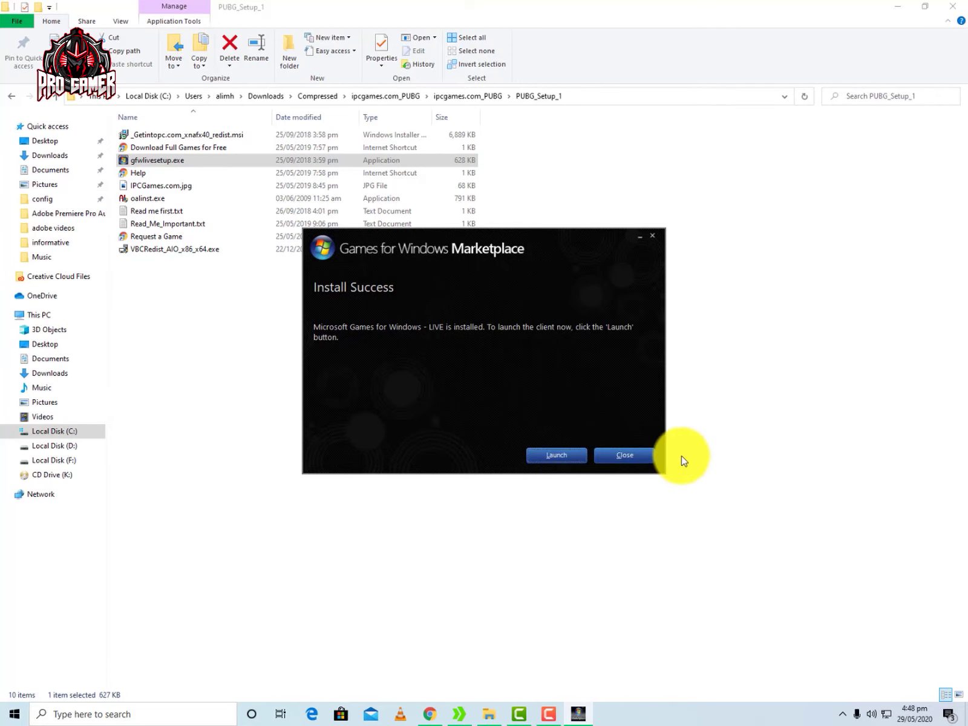
pyautogui.click(640, 456)
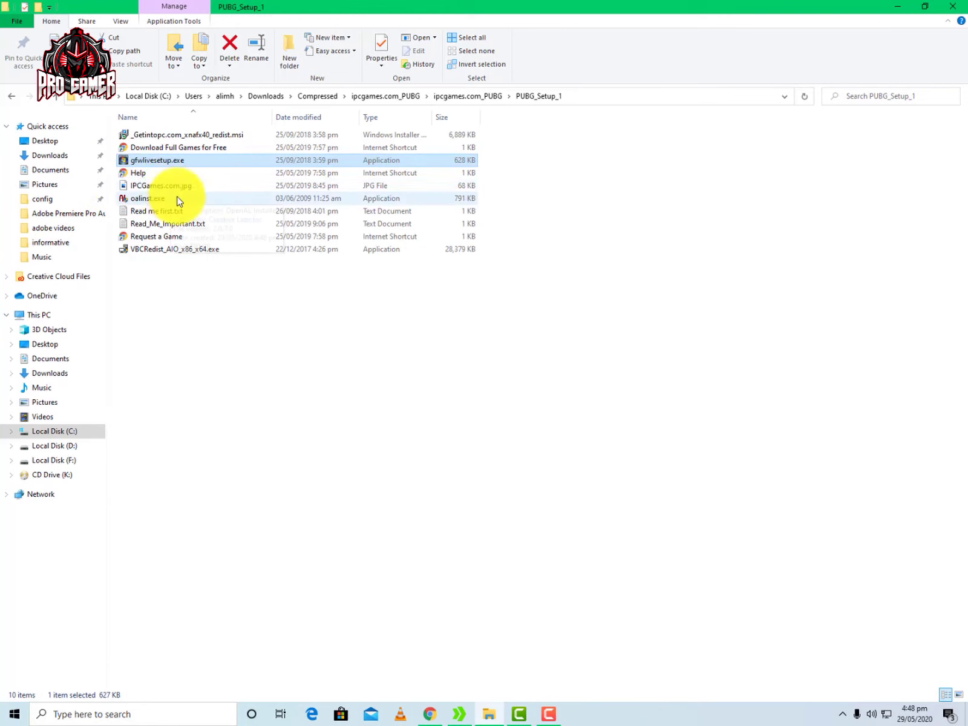
# Run the OpenAL installer oalinst.exe from the PUBG_Setup_1 folder and close it.
pyautogui.click(156, 201)
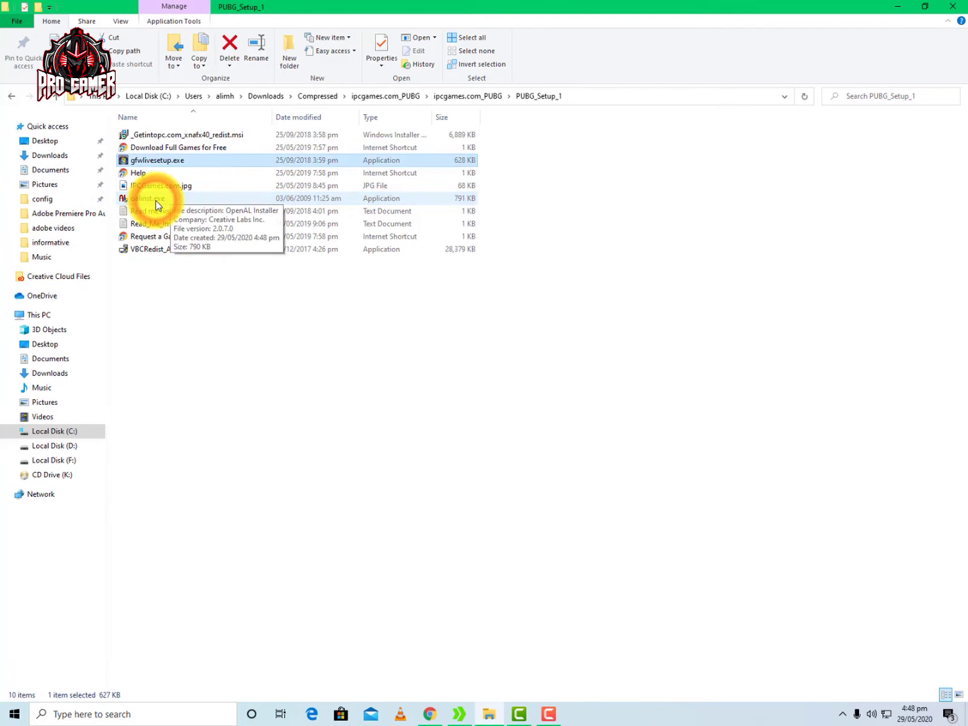
pyautogui.doubleClick(157, 200)
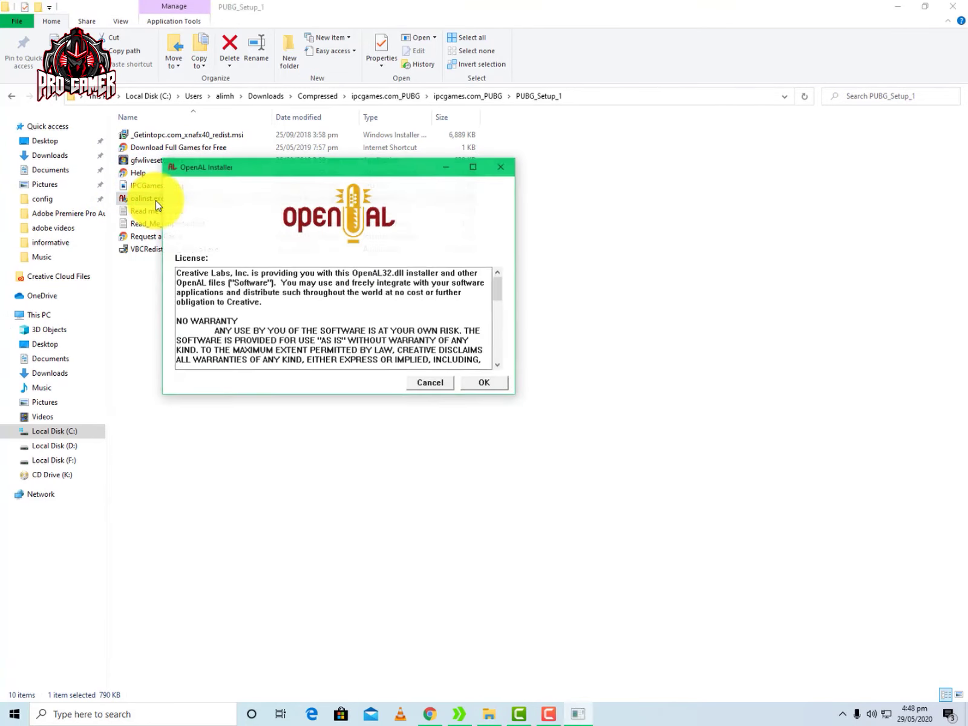
pyautogui.click(438, 384)
pyautogui.click(495, 389)
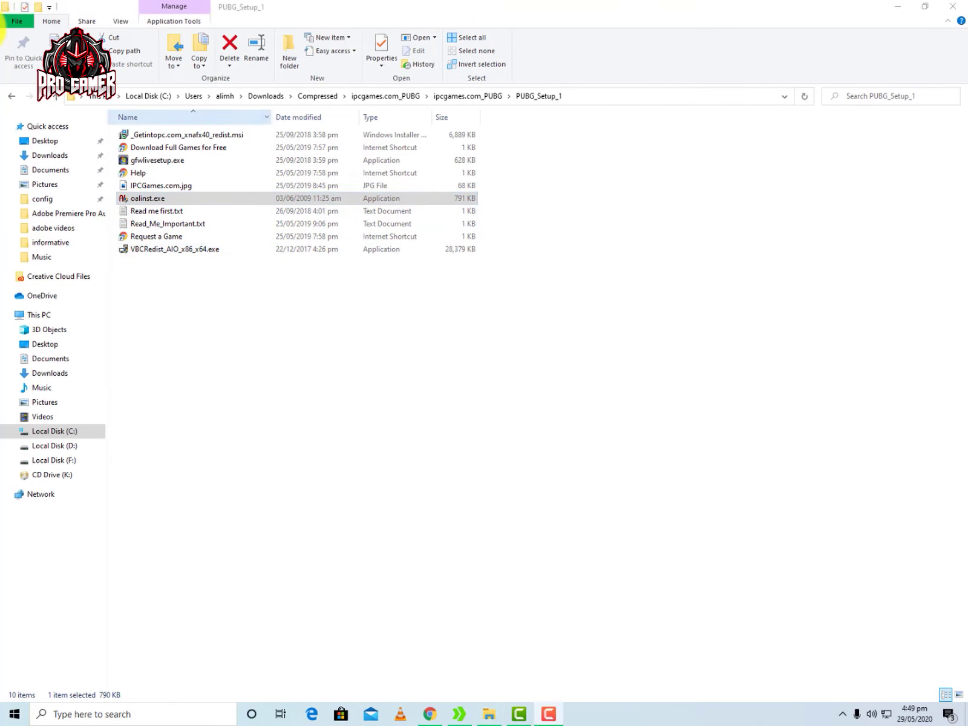
# Go back to the PUBG_Setup_2 folder, run the GameDownload_PUBG_MOBILE application, and close the Tencent Gaming Buddy installer without starting it.
pyautogui.click(11, 96)
pyautogui.doubleClick(184, 147)
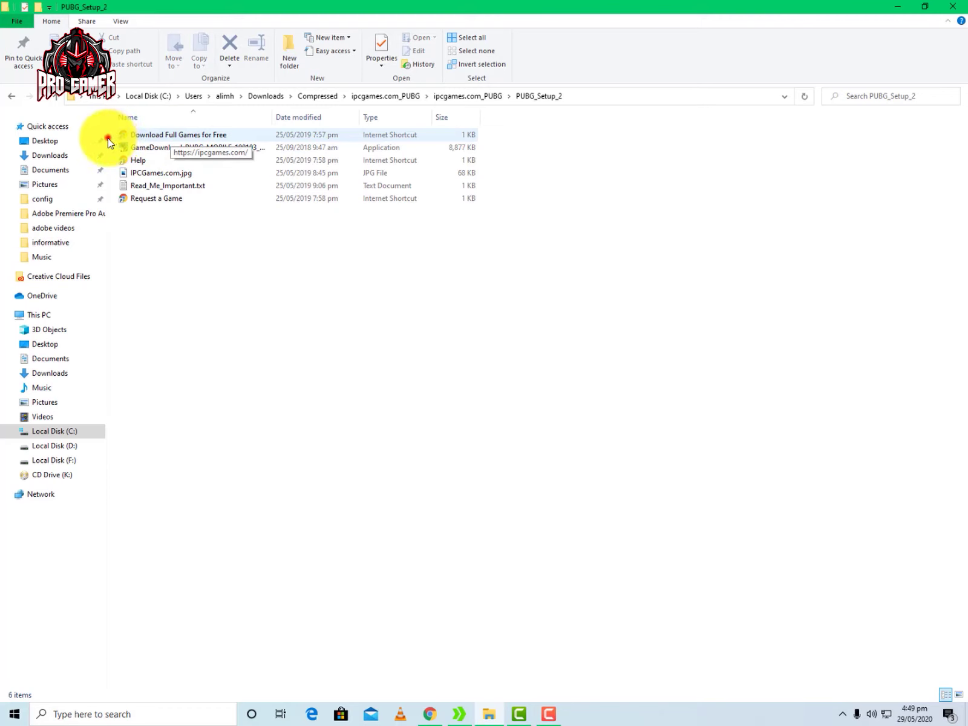
pyautogui.click(211, 150)
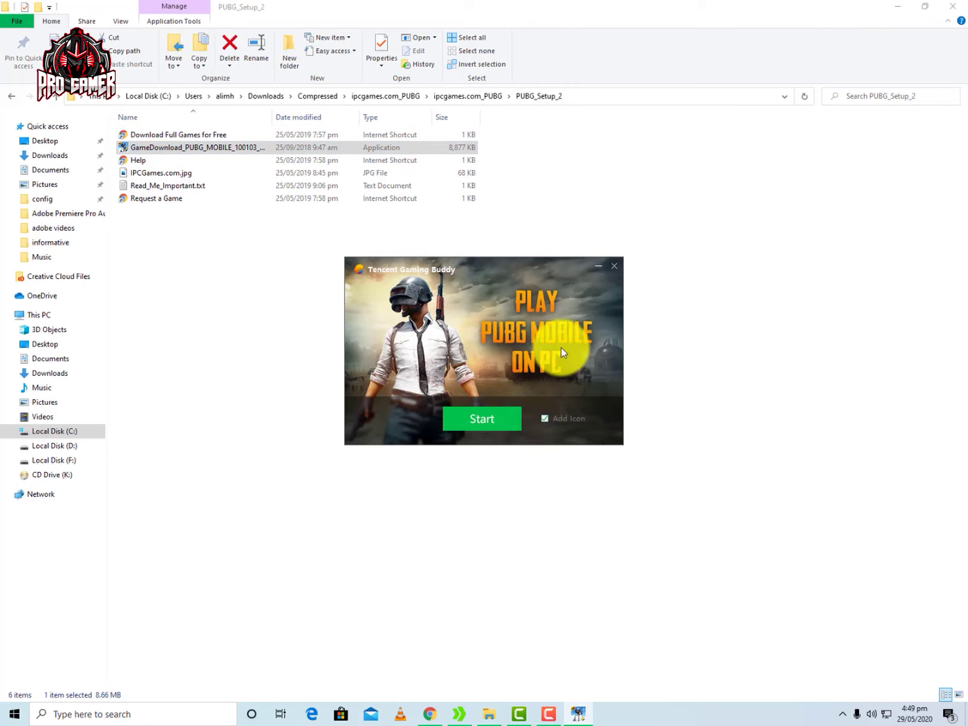
pyautogui.click(614, 268)
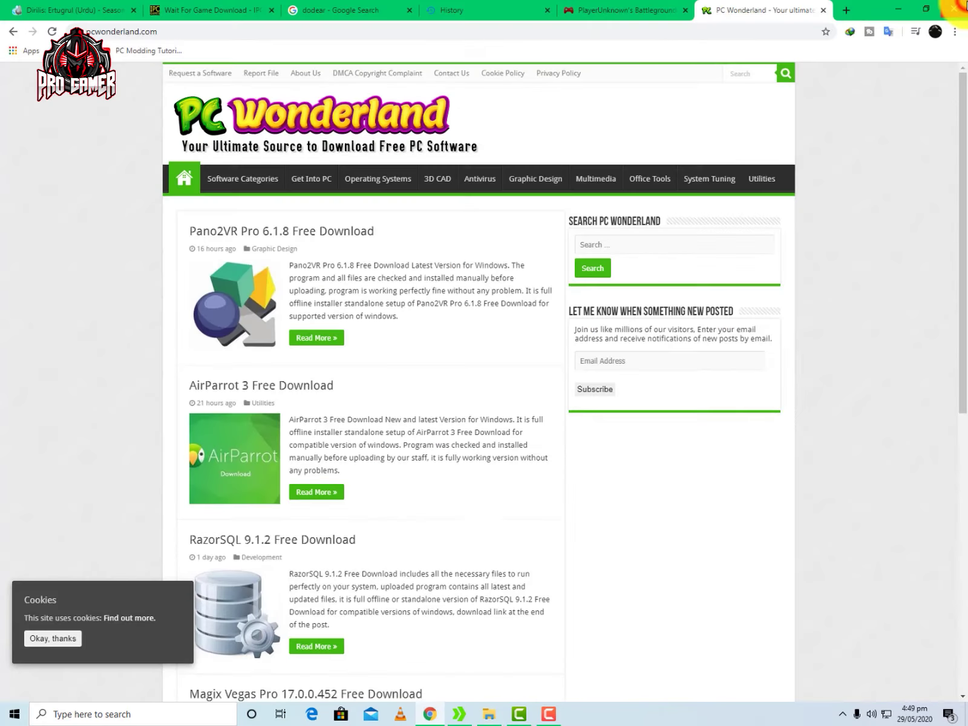
# Minimize the browser to reach the desktop and launch Gameloop.
pyautogui.click(898, 9)
pyautogui.click(646, 311)
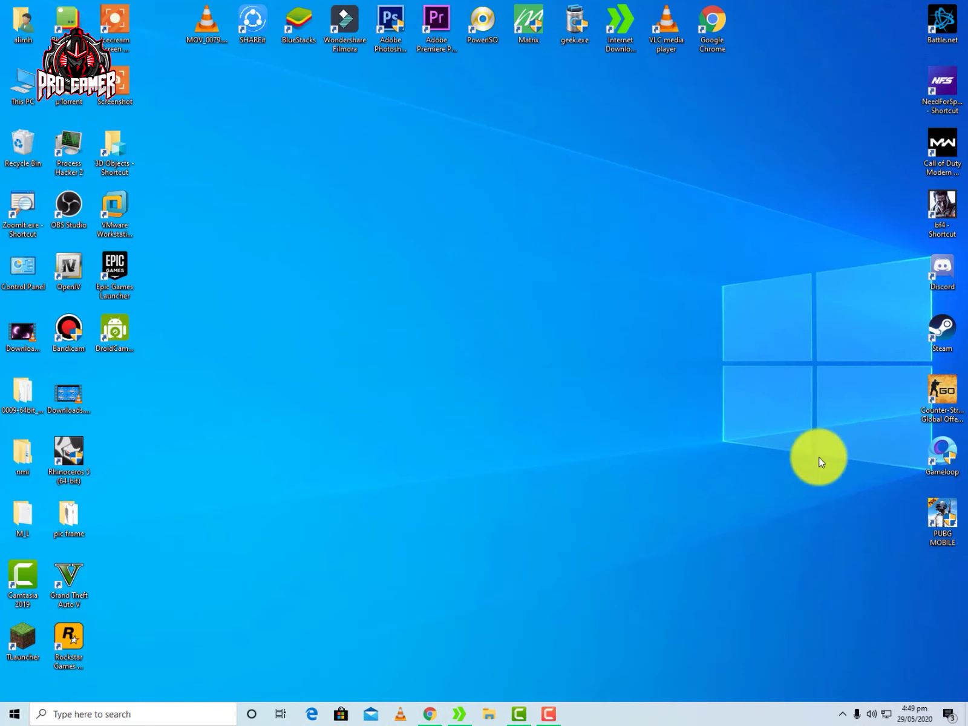
pyautogui.click(905, 462)
pyautogui.click(759, 411)
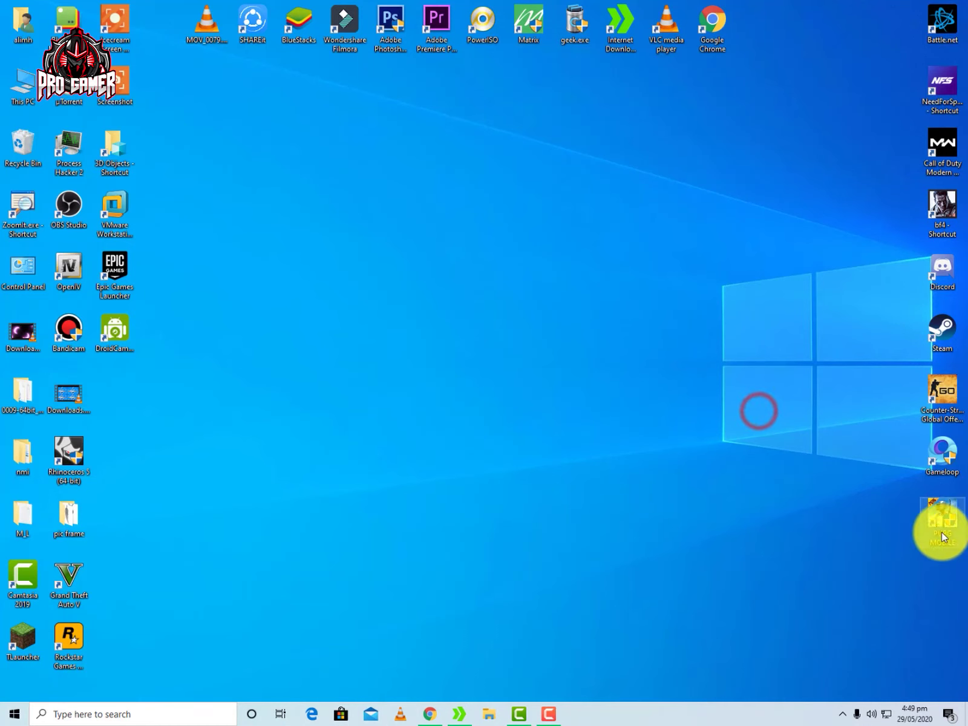
pyautogui.click(939, 462)
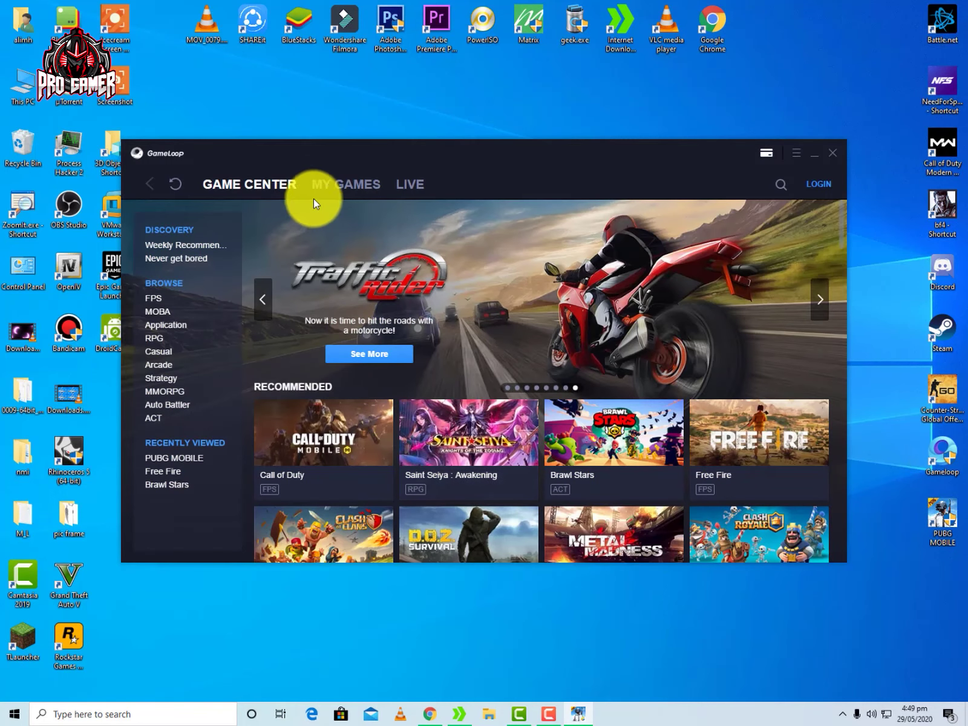
# Search GameLoop's Game Center for "pubg" and open the PUBG MOBILE game page.
pyautogui.click(325, 188)
pyautogui.click(253, 185)
pyautogui.click(779, 183)
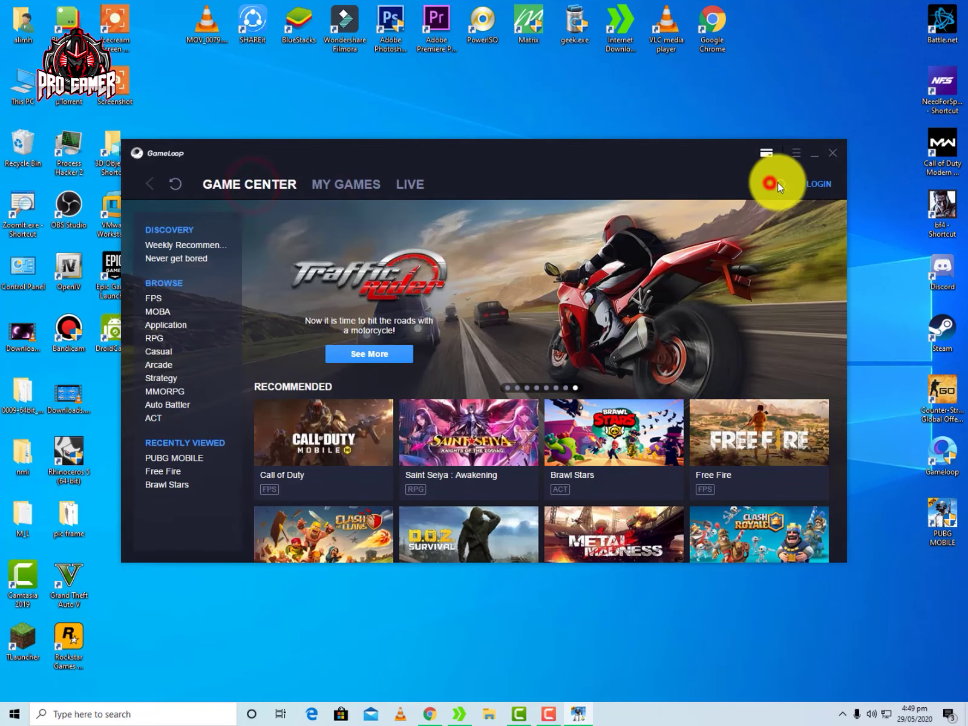
pyautogui.write('pubg')
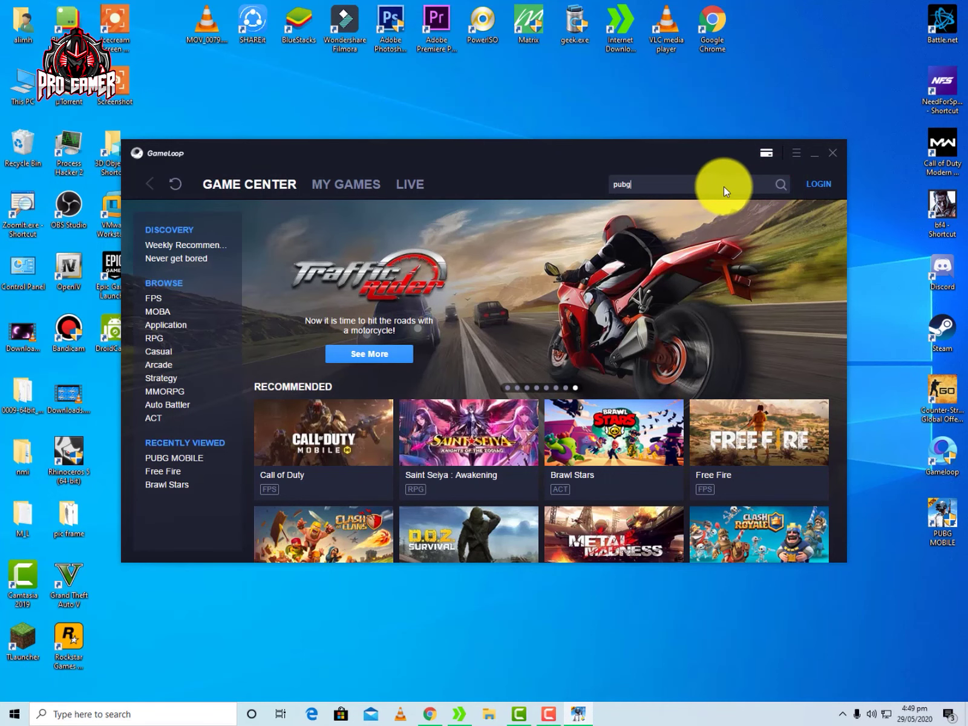
pyautogui.press('Return')
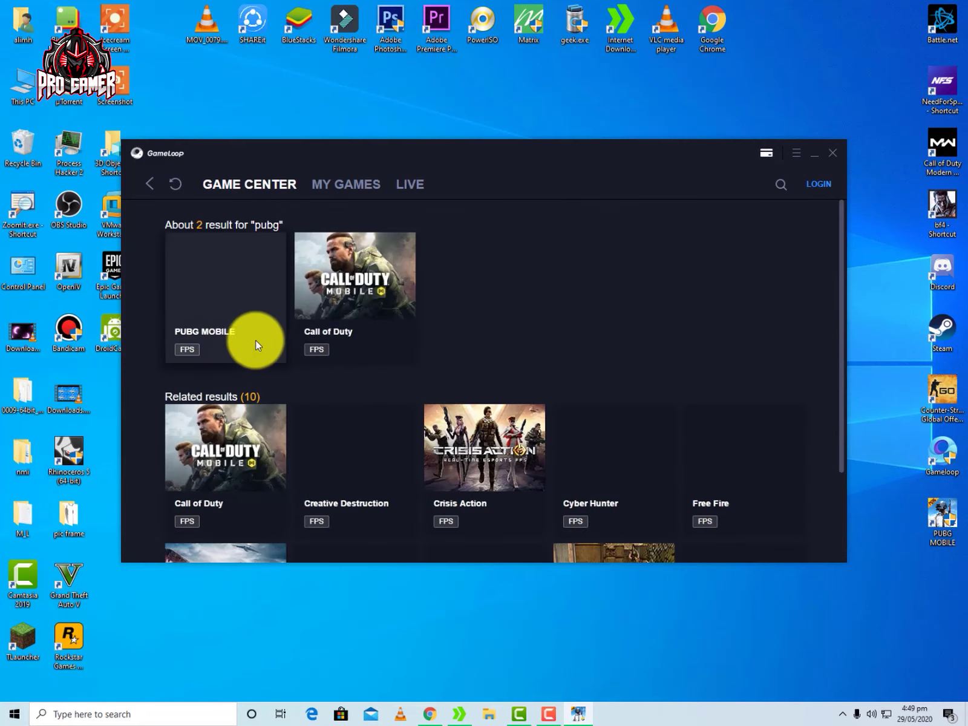
pyautogui.click(237, 285)
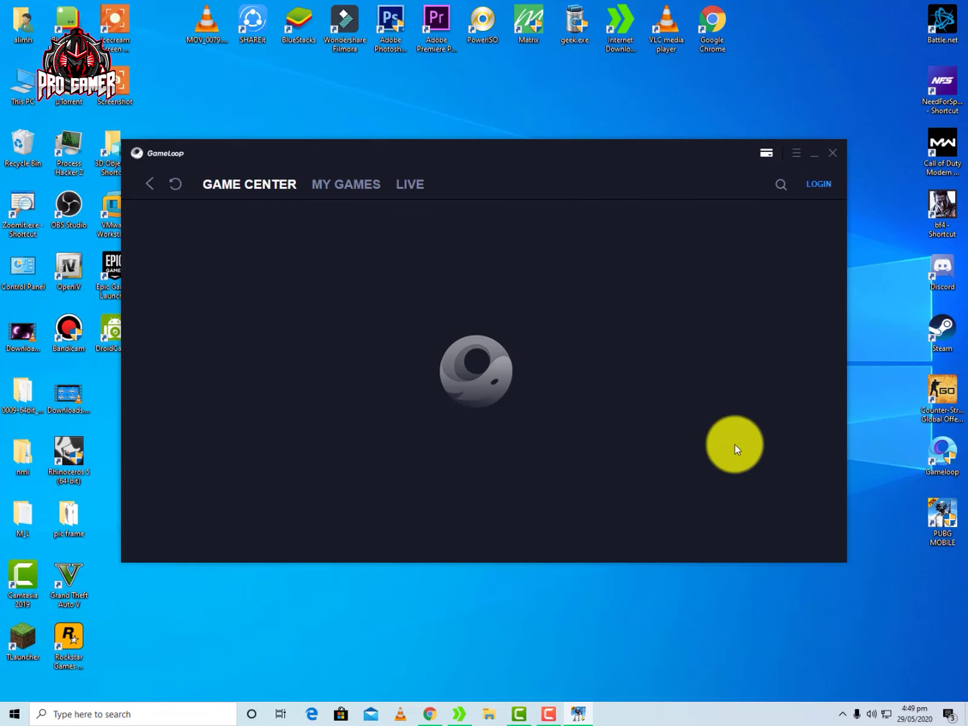
# Play PUBG MOBILE from its GameLoop page and start the game inside the Turbo AOW Engine emulator.
pyautogui.click(715, 435)
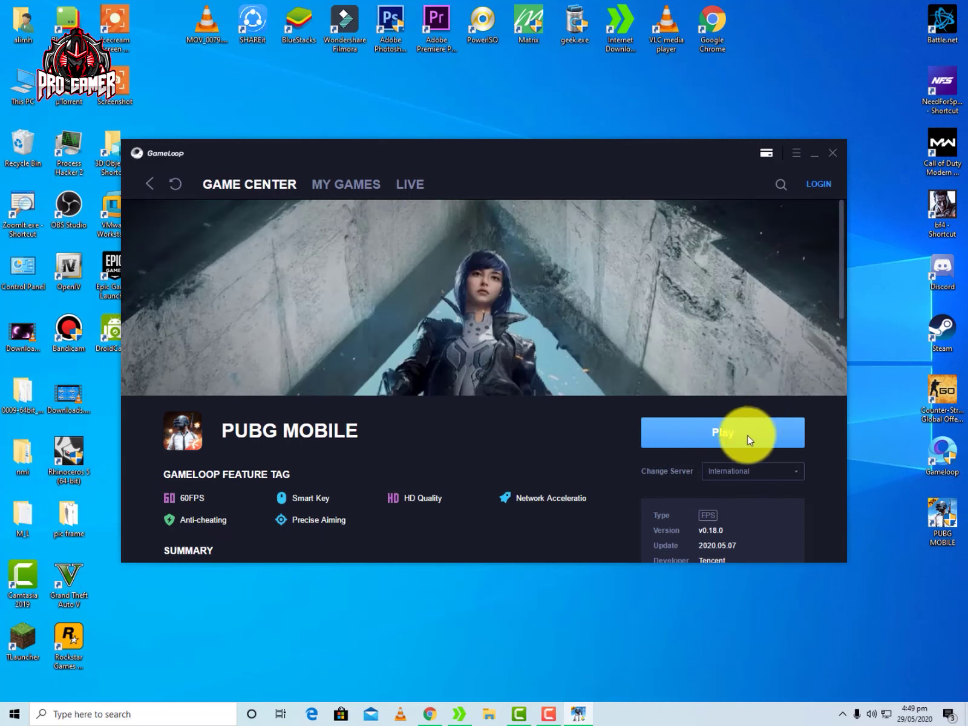
pyautogui.click(726, 438)
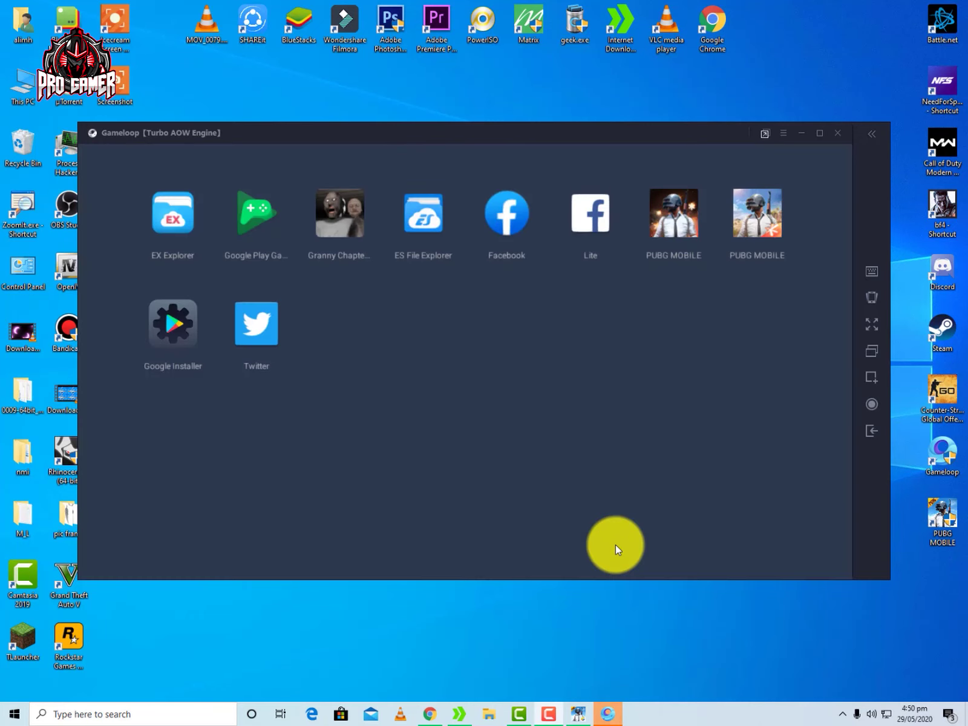
pyautogui.click(764, 205)
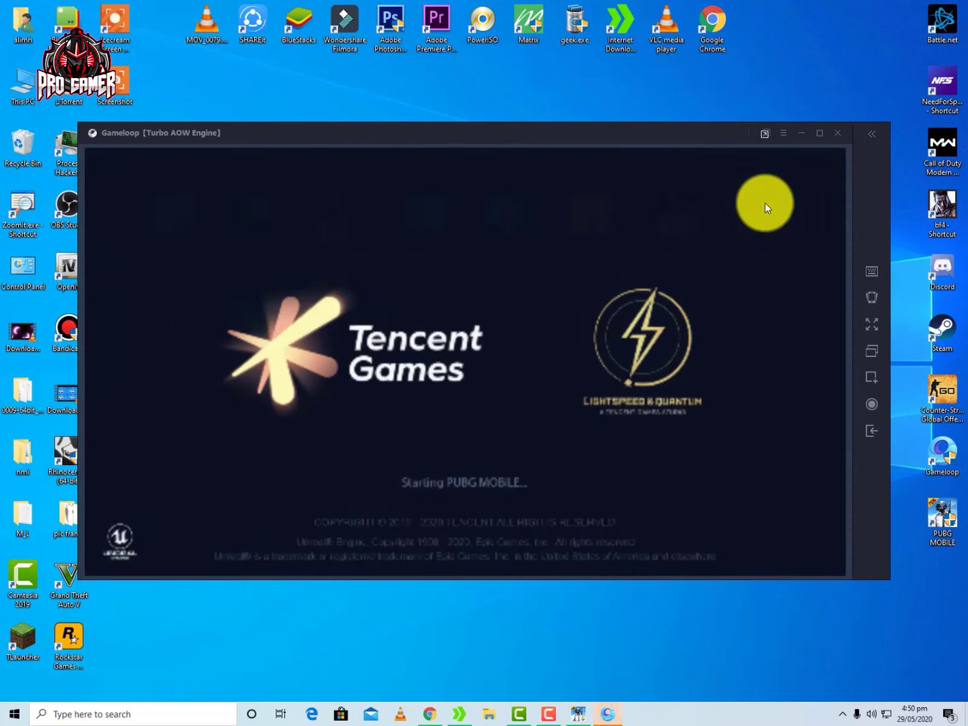
pyautogui.click(477, 658)
pyautogui.click(578, 714)
pyautogui.click(664, 598)
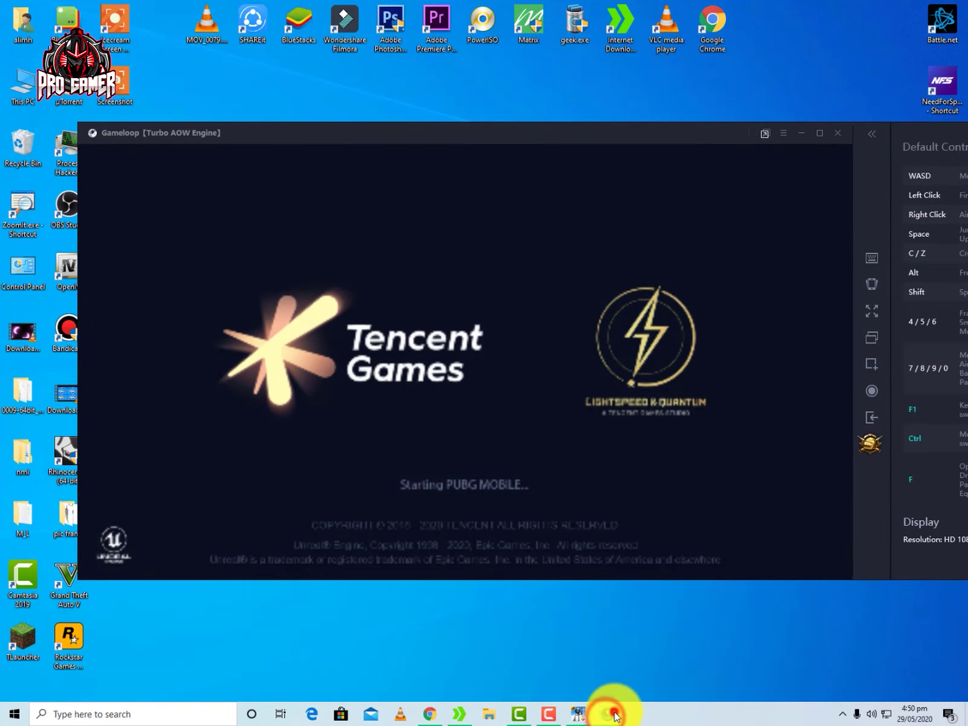
pyautogui.click(613, 715)
pyautogui.click(575, 713)
pyautogui.click(586, 713)
pyautogui.click(604, 715)
pyautogui.click(600, 714)
pyautogui.click(587, 714)
pyautogui.click(585, 714)
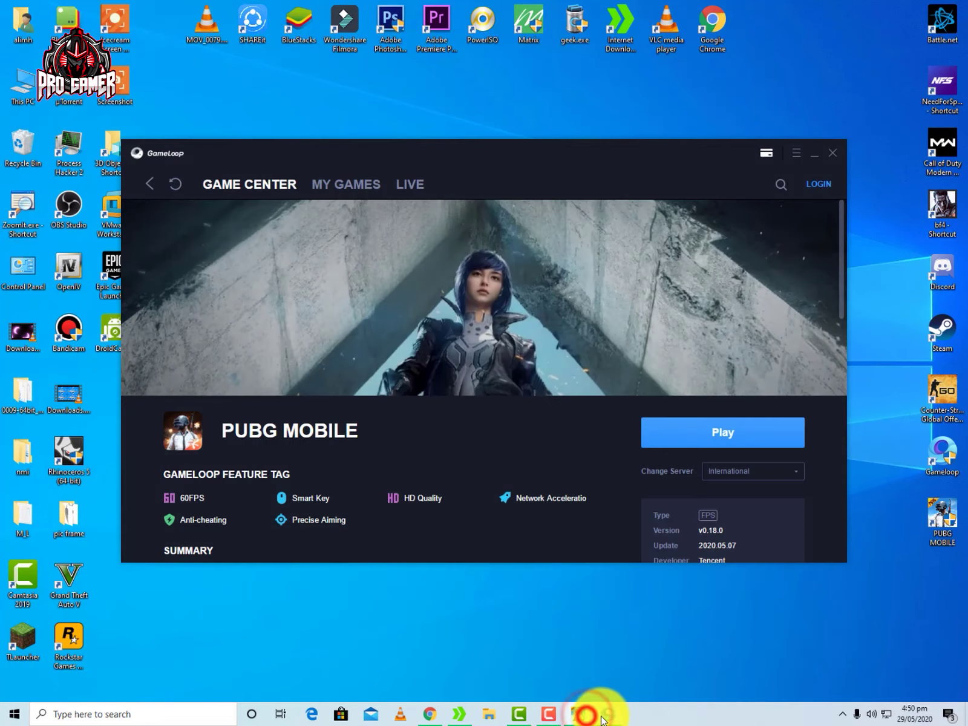
pyautogui.moveTo(606, 719)
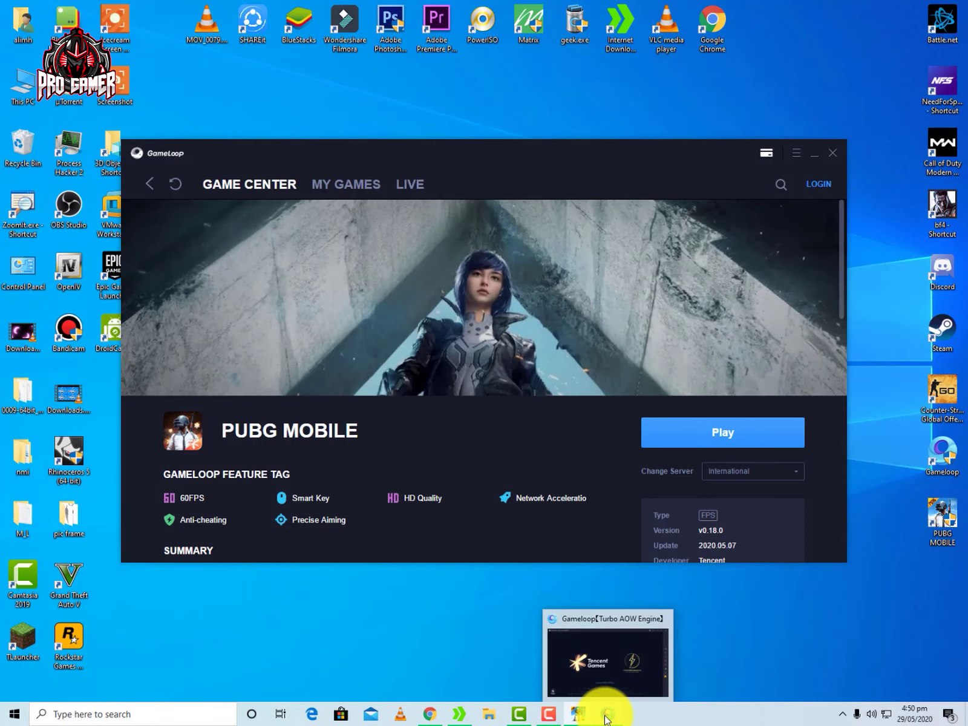
pyautogui.click(606, 719)
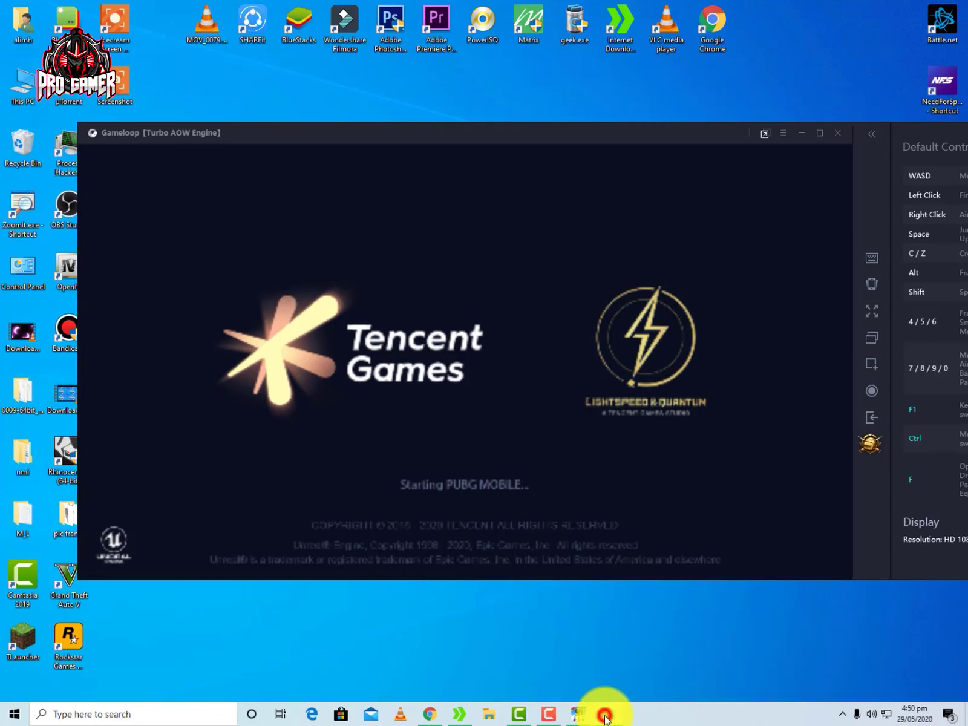
pyautogui.click(603, 718)
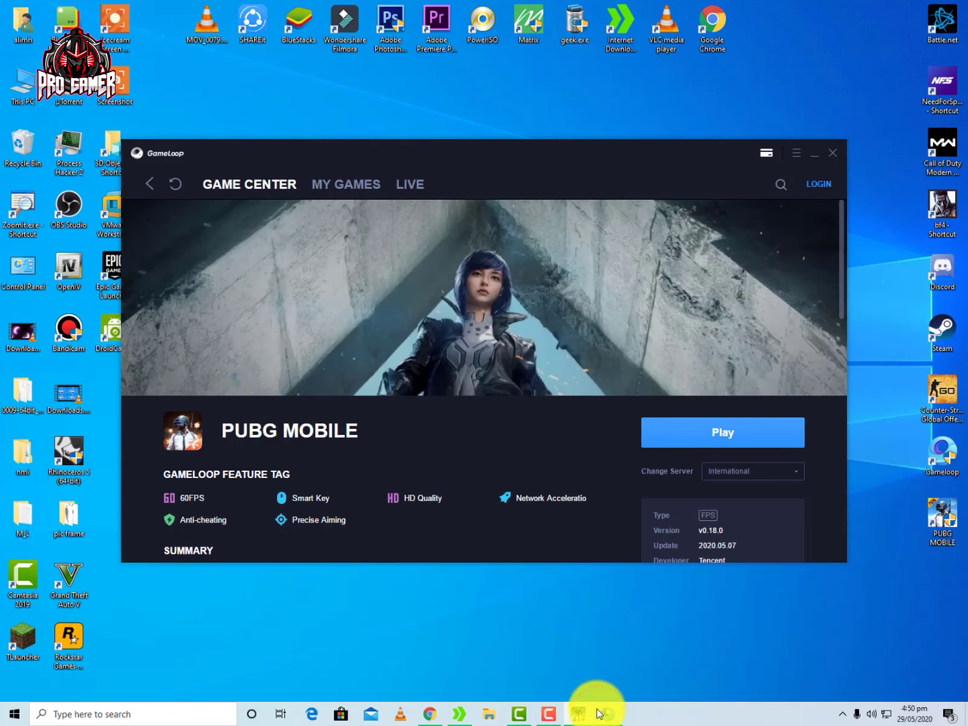